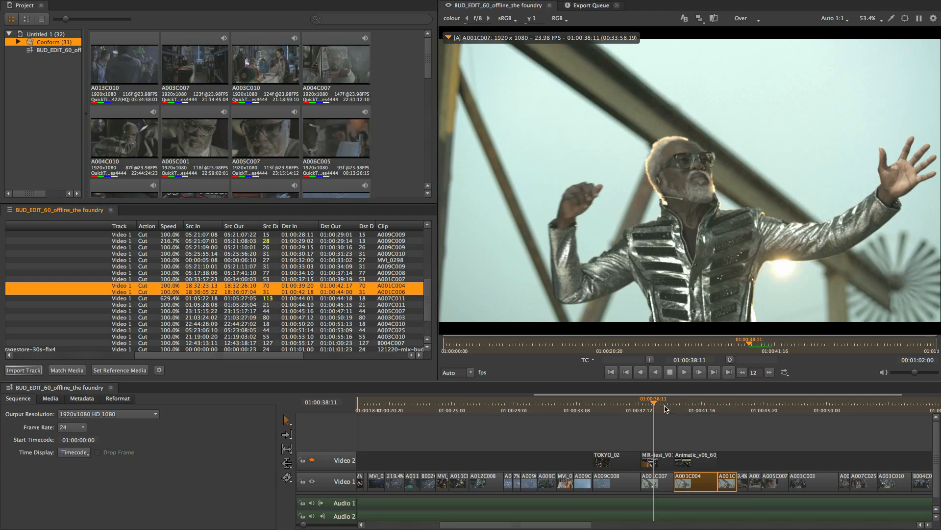
Scrub through the conformed BUD_EDIT_60_offline_the foundry sequence in the timeline
{"action": "left_click_drag", "start_coordinate": [665, 409], "coordinate": [710, 411]}
{"action": "left_click", "coordinate": [690, 431]}
{"action": "scroll", "coordinate": [638, 426], "scroll_direction": "down", "scroll_amount": 5}
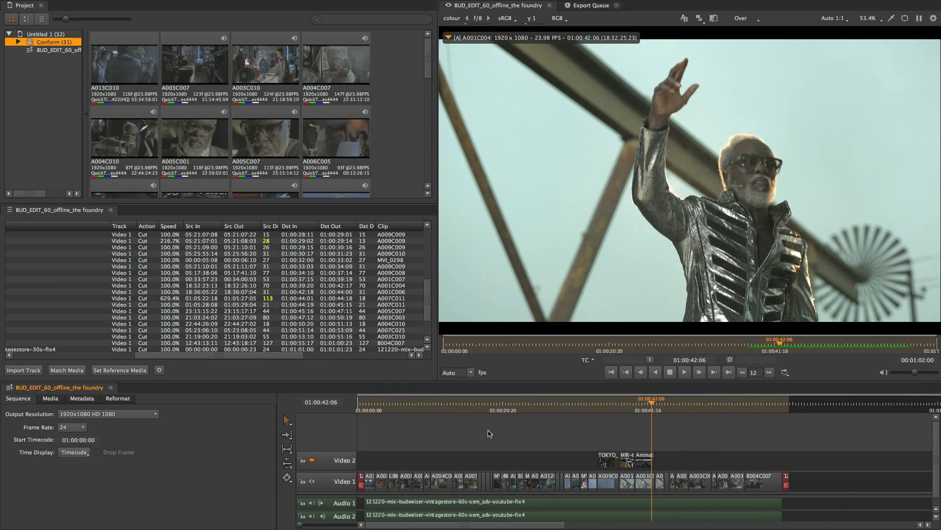
Select all items in the bin and open the Export dialog for the sequence
{"action": "key", "text": "ctrl+a"}
{"action": "right_click", "coordinate": [163, 78]}
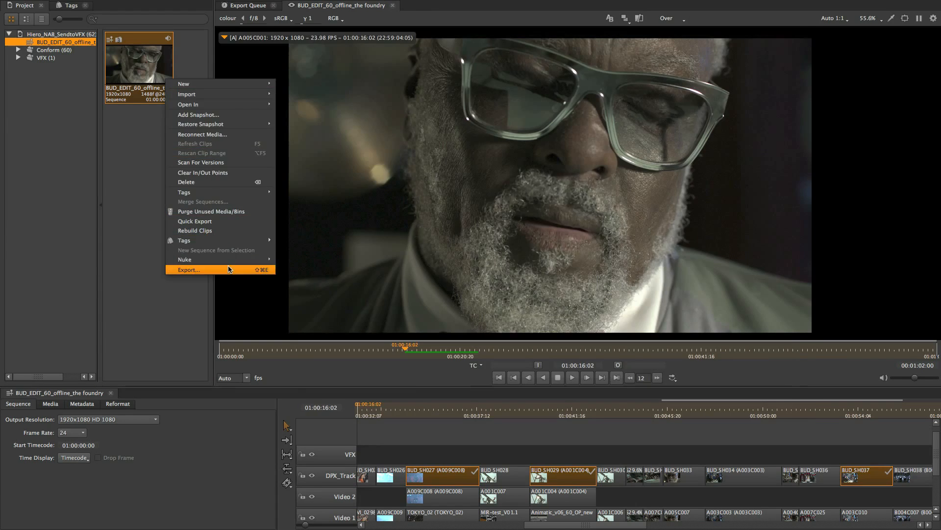
{"action": "left_click", "coordinate": [196, 269]}
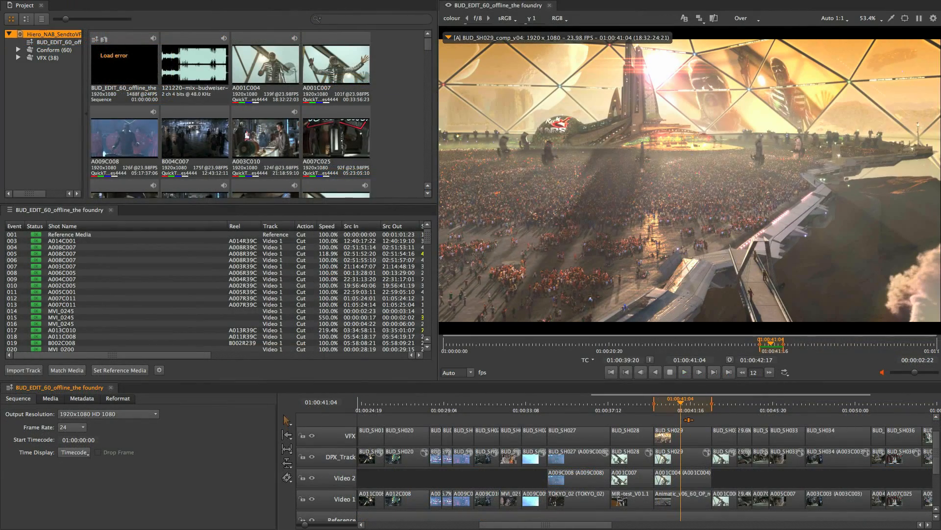
Open the version list for shot BUD_SH029 and switch it to BUD_SH029_comp_v01
{"action": "key", "text": "alt+v"}
{"action": "left_click", "coordinate": [777, 166]}
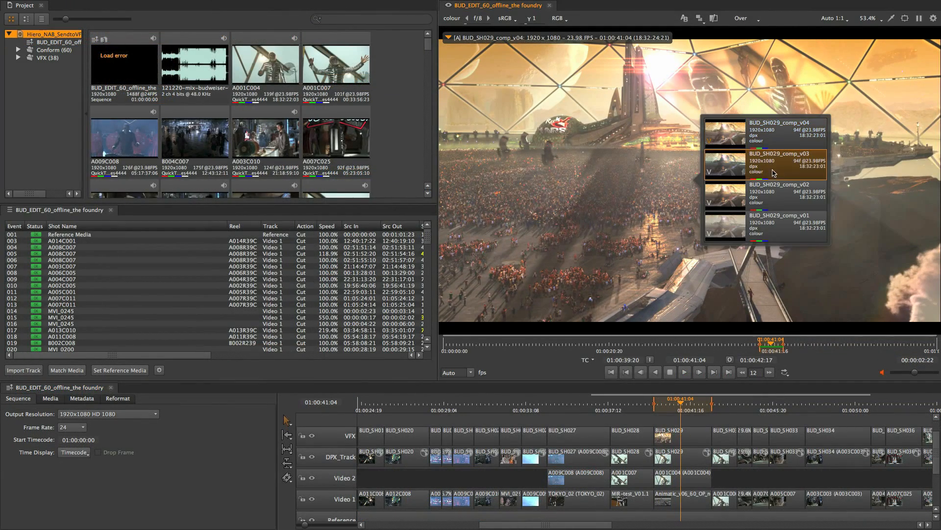
{"action": "left_click", "coordinate": [775, 221]}
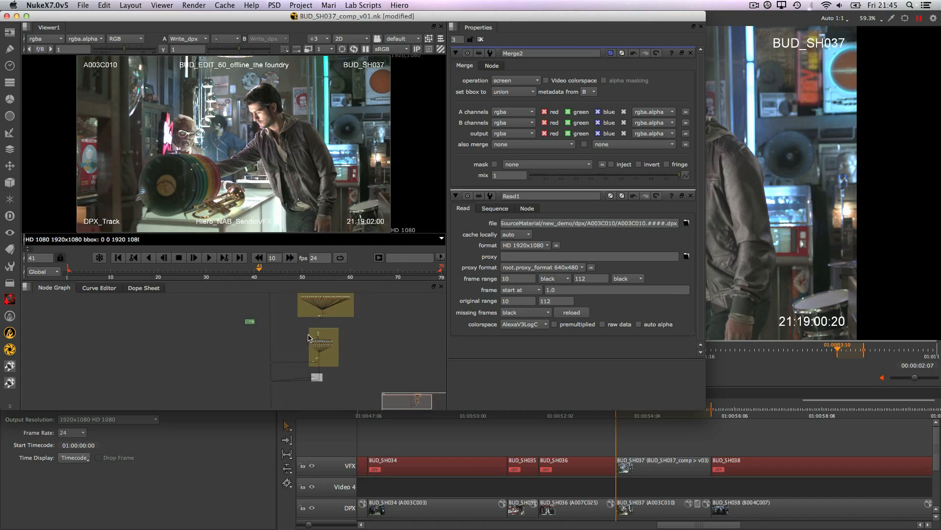
Return to Hiero, play back shot BUD_SH037 and change its comp version to v02
{"action": "key", "text": "super+Tab"}
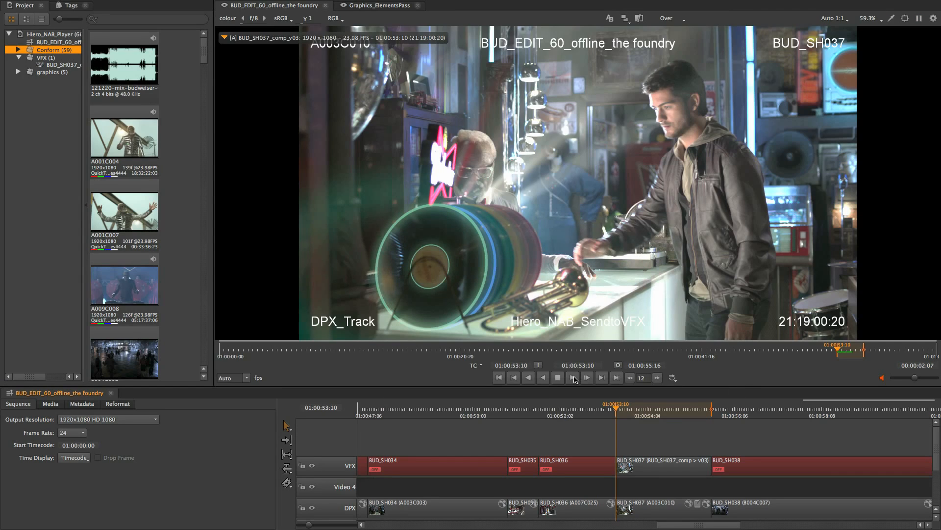
{"action": "left_click", "coordinate": [574, 380]}
{"action": "left_click", "coordinate": [558, 379]}
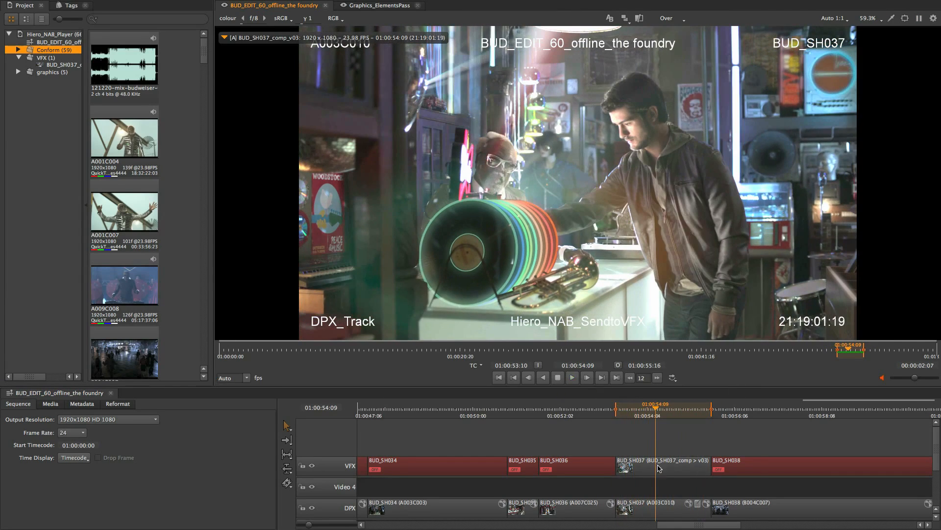
{"action": "left_click_drag", "start_coordinate": [659, 468], "coordinate": [792, 438]}
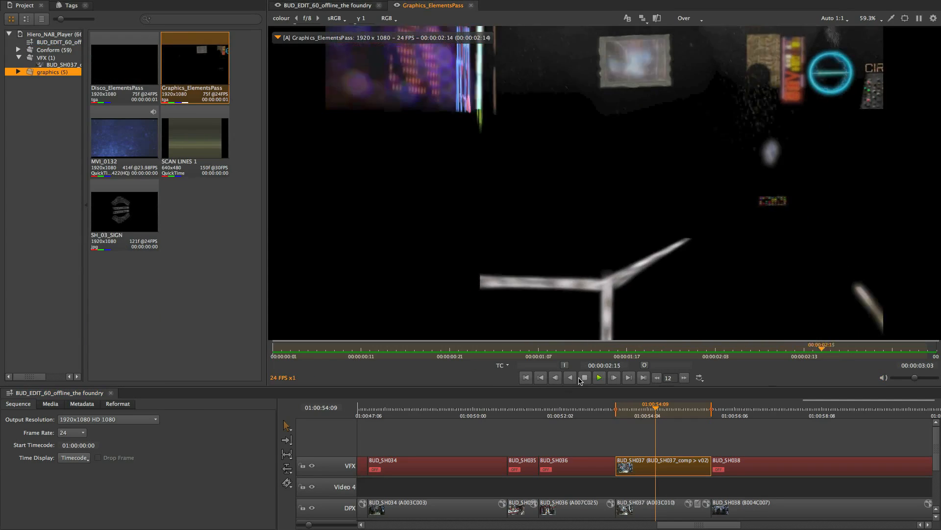
Open the Disco_ElementsPass graphics clip in the viewer, play it and scrub through it
{"action": "left_click", "coordinate": [582, 378]}
{"action": "double_click", "coordinate": [136, 73]}
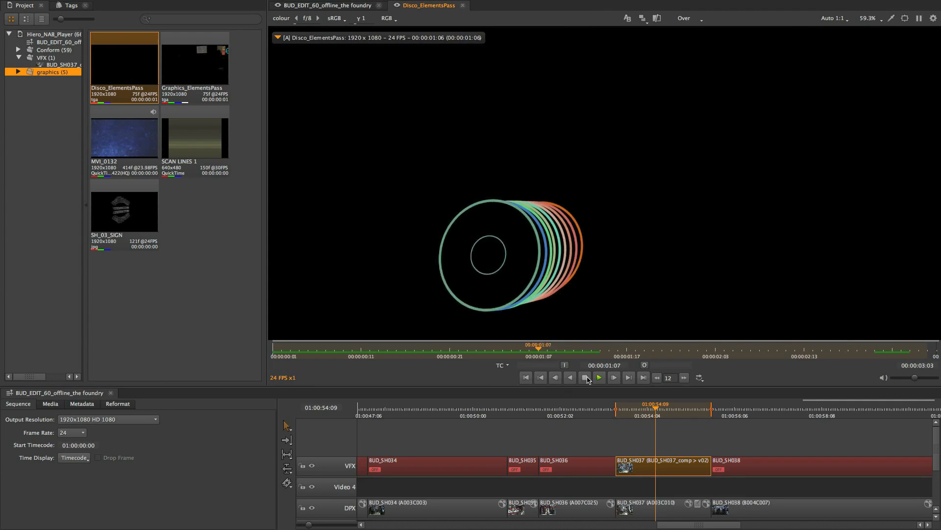
{"action": "left_click", "coordinate": [584, 378]}
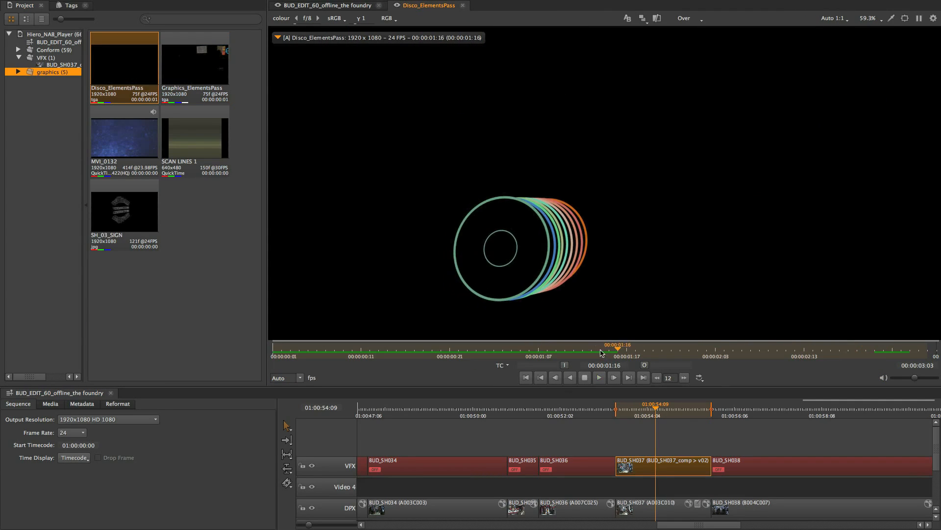
{"action": "left_click_drag", "start_coordinate": [615, 350], "coordinate": [521, 350]}
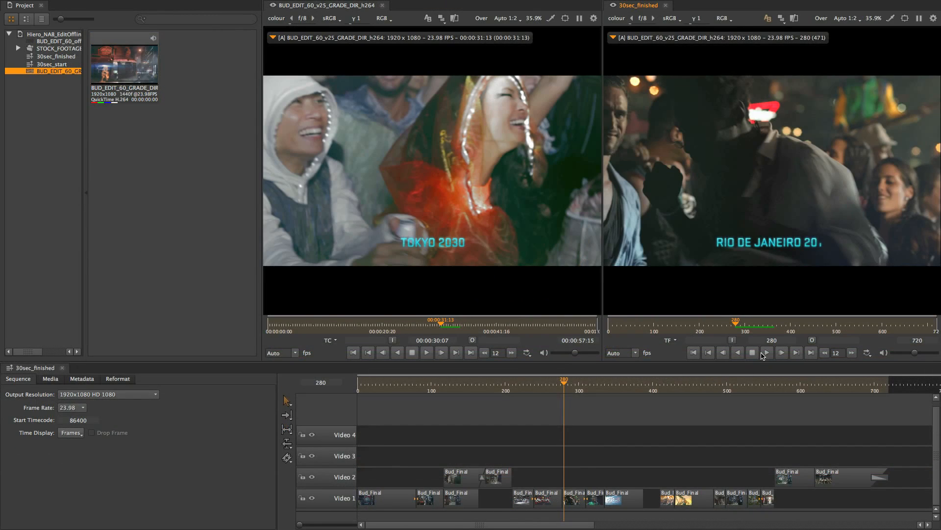
Play the 30sec_finished sequence and mark in and out points around an edit
{"action": "left_click", "coordinate": [764, 354]}
{"action": "key", "text": "space"}
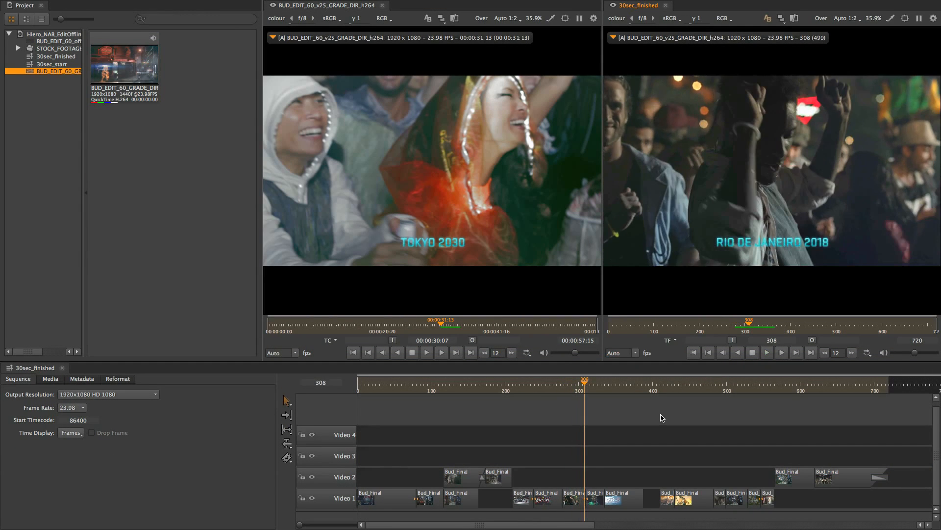
{"action": "key", "text": "Down"}
{"action": "key", "text": "Down"}
{"action": "key", "text": "Down"}
{"action": "key", "text": "i"}
{"action": "key", "text": "Down"}
{"action": "key", "text": "o"}
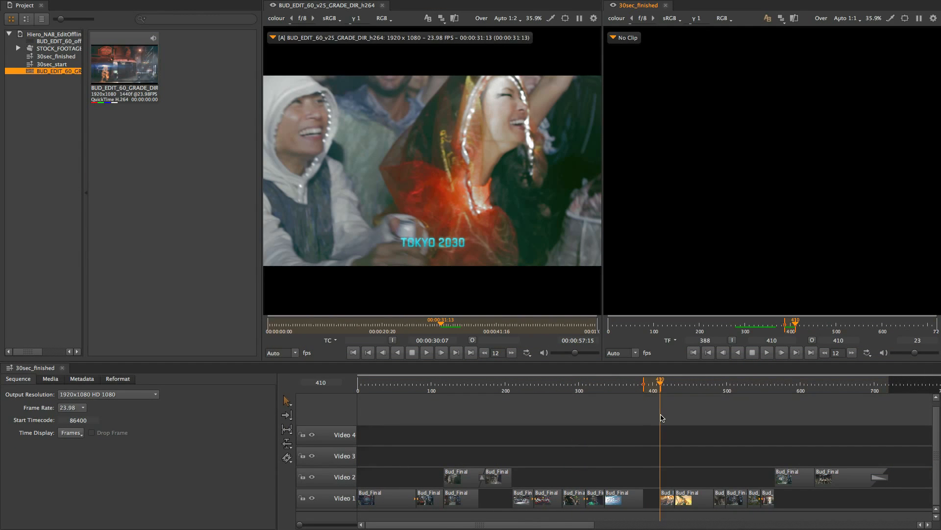
{"action": "left_click_drag", "start_coordinate": [454, 325], "coordinate": [443, 323]}
{"action": "key", "text": "space"}
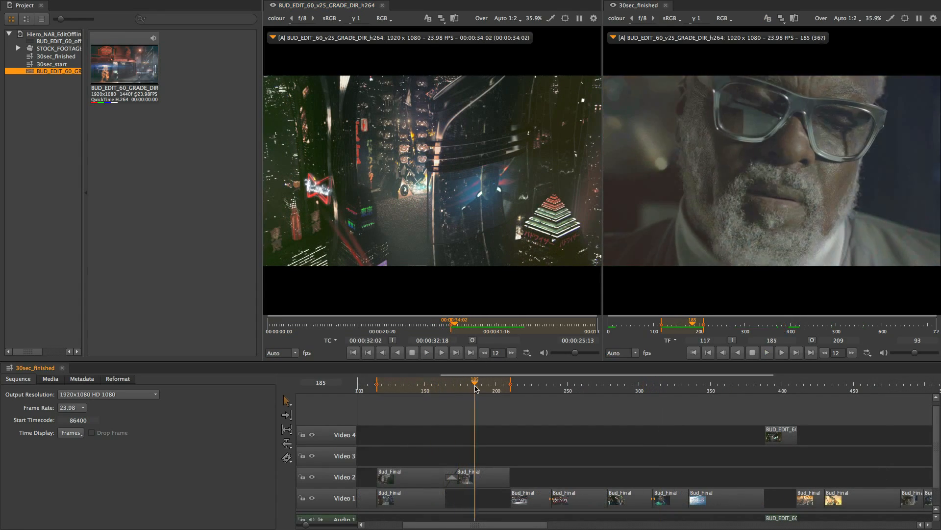
Move the Bud_Final clip on Video 2 10 frames earlier in the timeline
{"action": "left_click", "coordinate": [457, 391]}
{"action": "left_click_drag", "start_coordinate": [450, 474], "coordinate": [437, 476]}
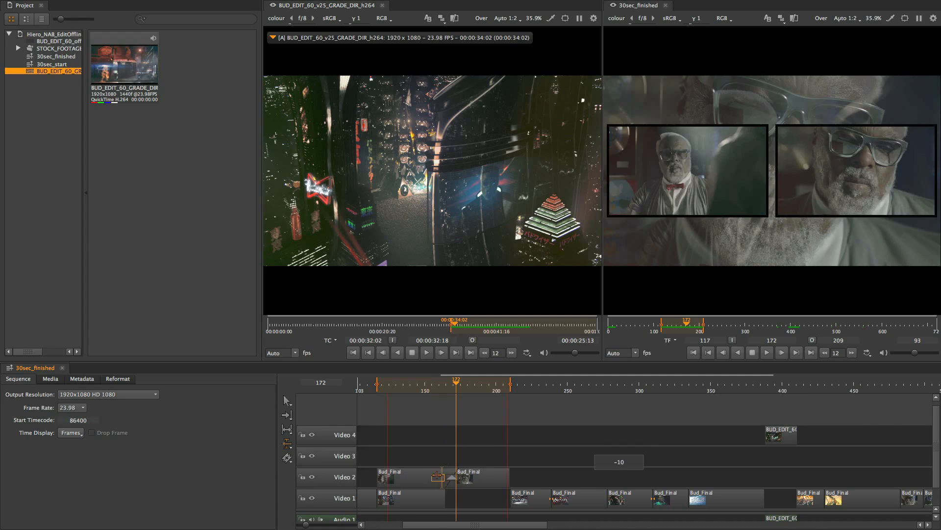
{"action": "left_click_drag", "start_coordinate": [430, 382], "coordinate": [447, 394]}
Play back the edit and trim the edge of a Video 1 Bud_Final clip earlier
{"action": "key", "text": "space"}
{"action": "key", "text": "space"}
{"action": "key", "text": "space"}
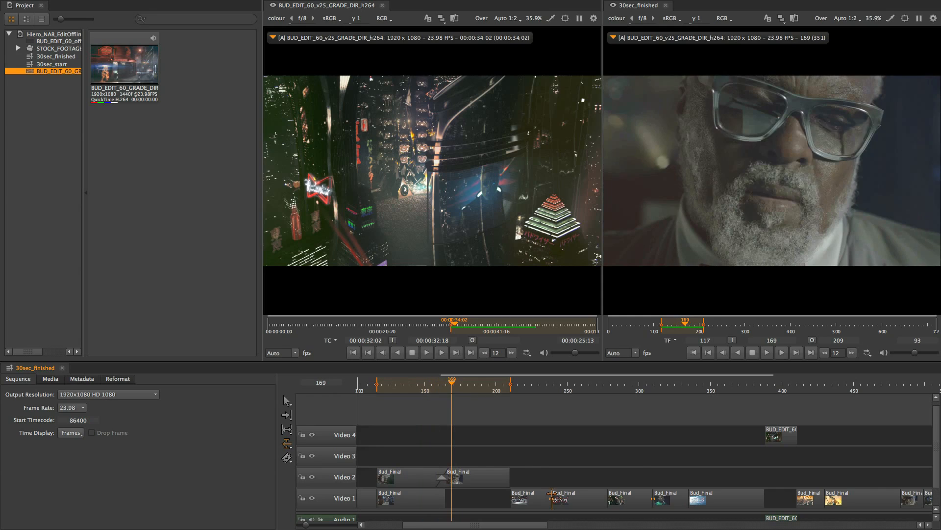
{"action": "left_click_drag", "start_coordinate": [551, 493], "coordinate": [534, 500]}
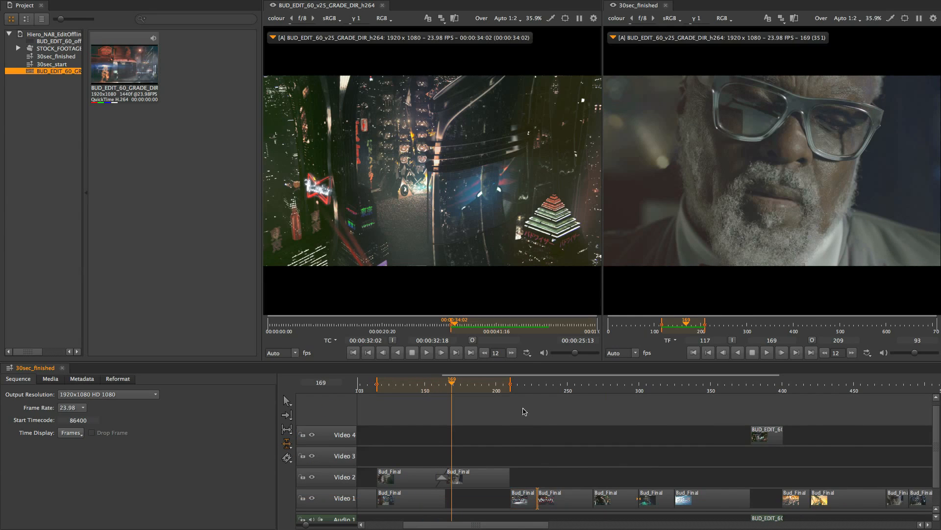
{"action": "left_click_drag", "start_coordinate": [510, 385], "coordinate": [580, 384]}
{"action": "left_click_drag", "start_coordinate": [540, 387], "coordinate": [554, 387]}
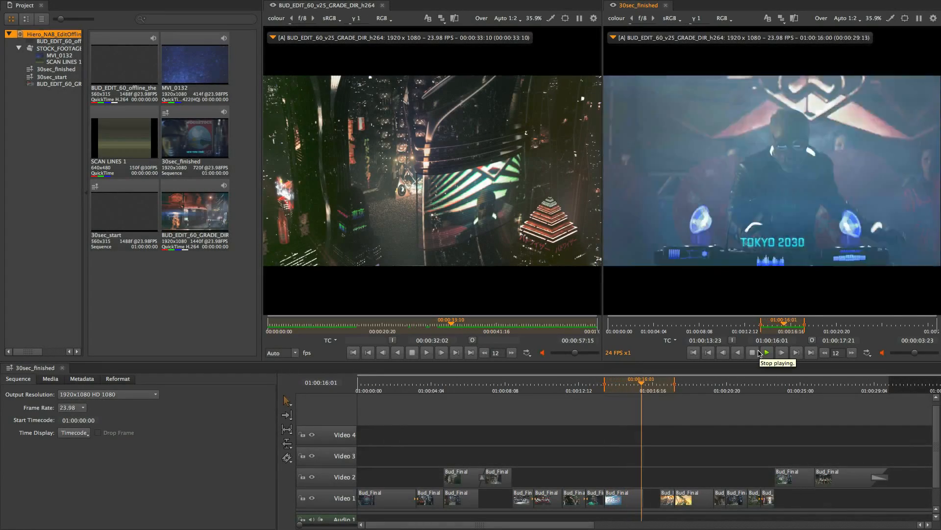
{"action": "left_click", "coordinate": [758, 352]}
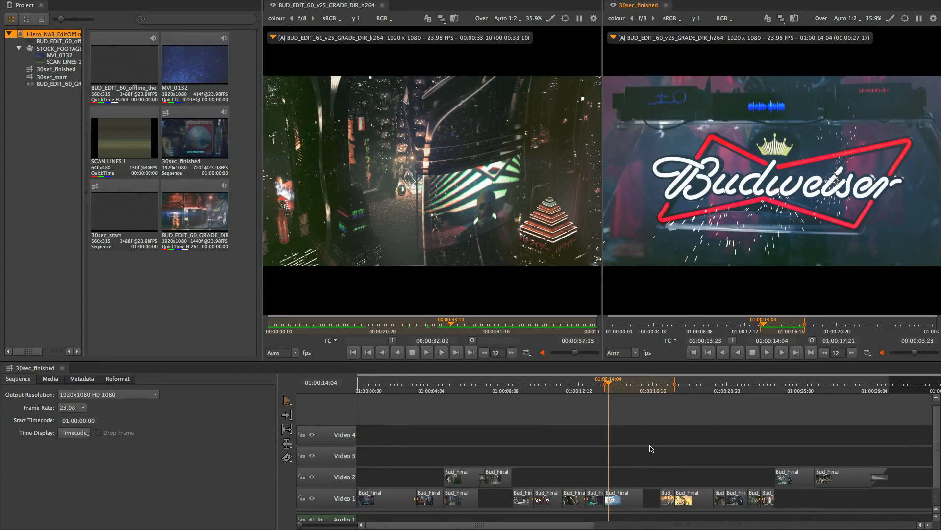
Step through the sequence edits and preview the source clip around the cut point
{"action": "key", "text": "Down"}
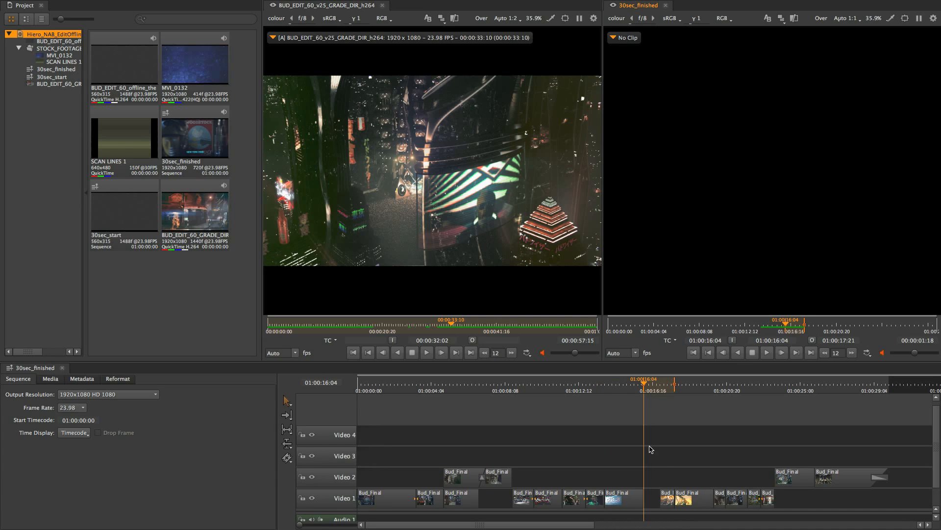
{"action": "key", "text": "Down"}
{"action": "left_click", "coordinate": [440, 322]}
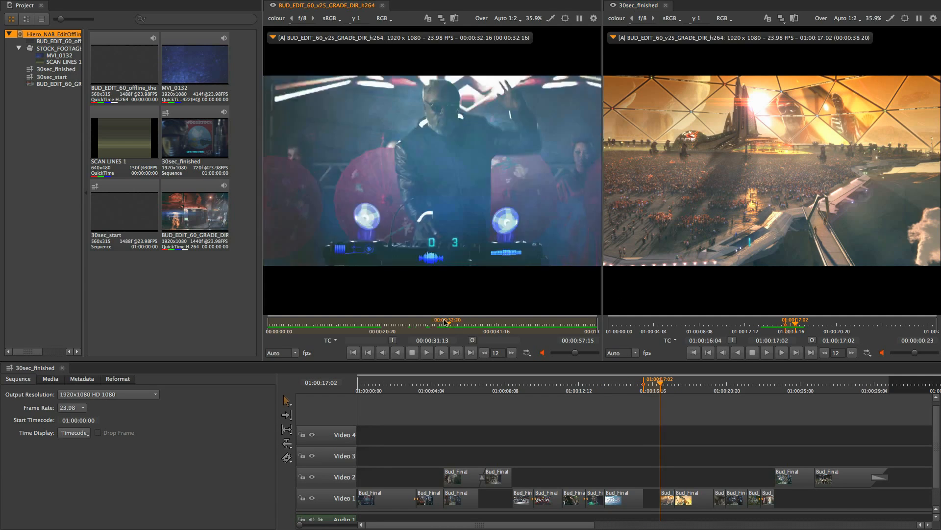
{"action": "left_click", "coordinate": [427, 352]}
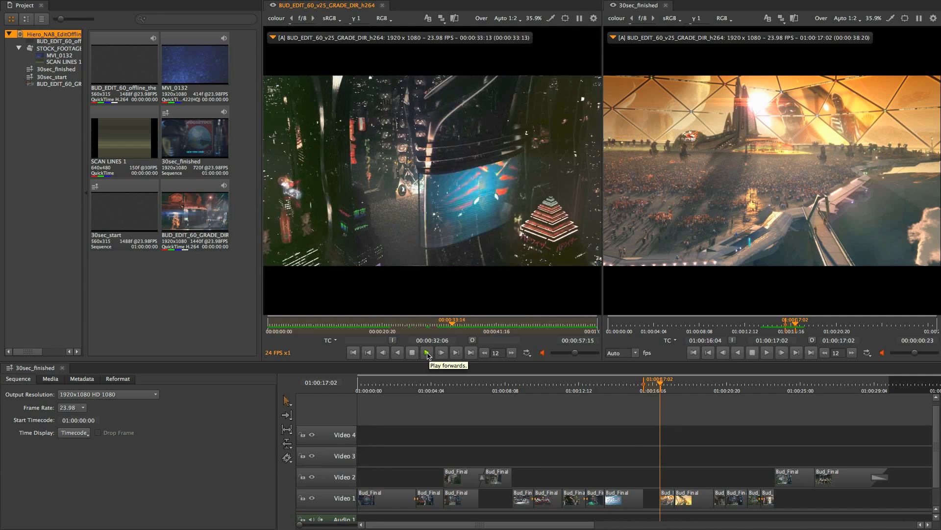
{"action": "left_click", "coordinate": [427, 352]}
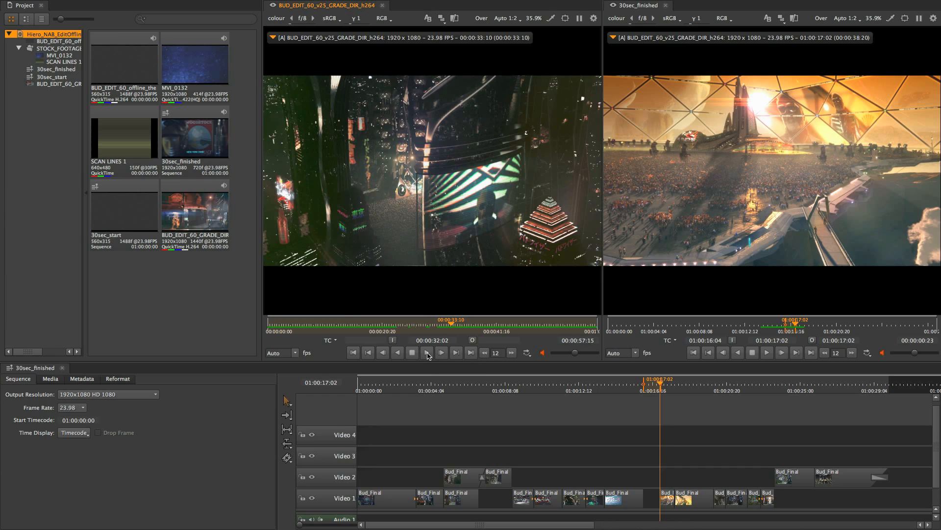
Insert the source clip into the sequence and undo the insert
{"action": "key", "text": "comma"}
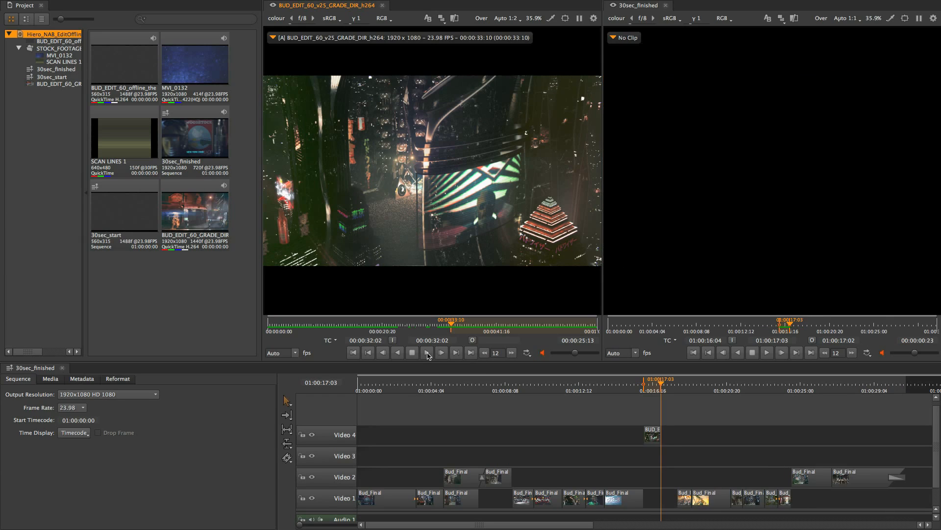
{"action": "key", "text": "ctrl+z"}
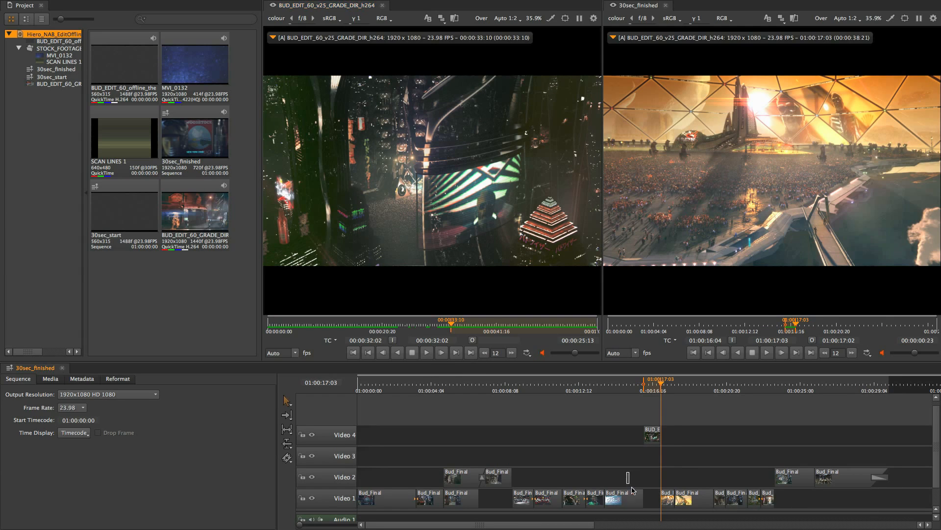
Select the Retime Clip tool from the timeline editing tools
{"action": "left_click_drag", "start_coordinate": [631, 487], "coordinate": [669, 505]}
{"action": "key", "text": "space"}
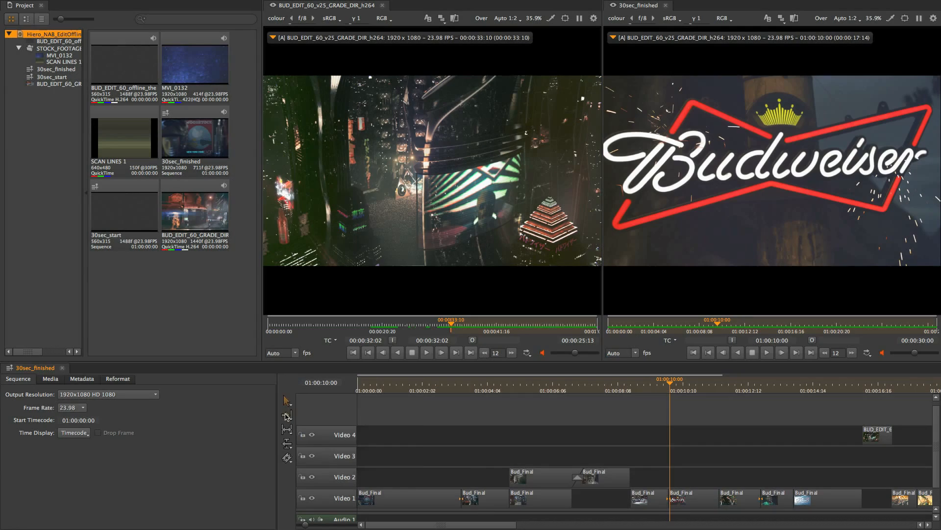
{"action": "left_click", "coordinate": [288, 415]}
{"action": "left_click", "coordinate": [287, 430]}
{"action": "left_click", "coordinate": [288, 445]}
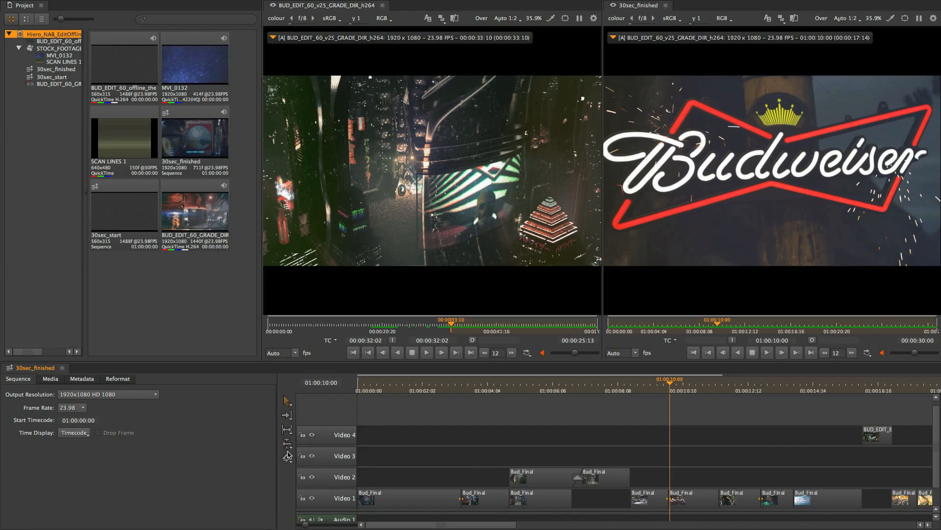
{"action": "left_click", "coordinate": [288, 459]}
{"action": "left_click", "coordinate": [306, 464]}
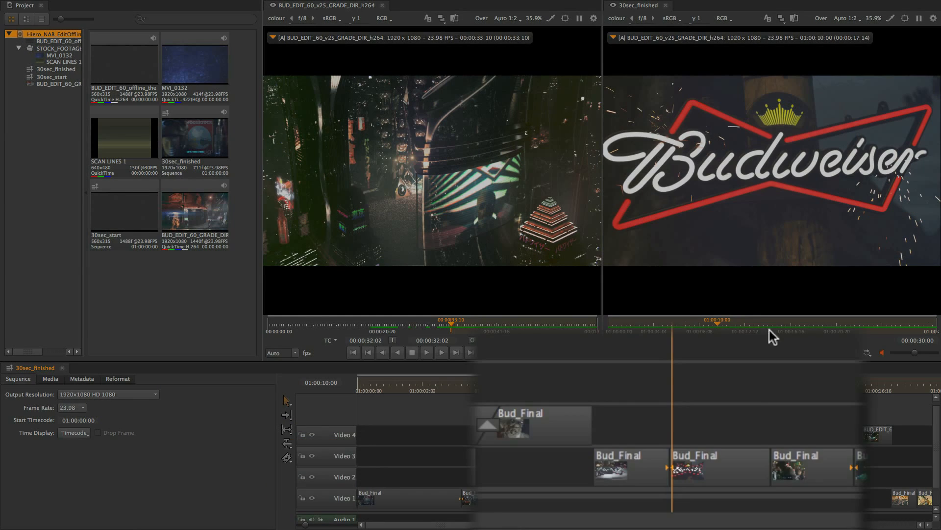
Retime the Bud_Final clip on Video 3 by shortening its end
{"action": "left_click_drag", "start_coordinate": [672, 446], "coordinate": [712, 464]}
{"action": "key", "text": "ctrl+z"}
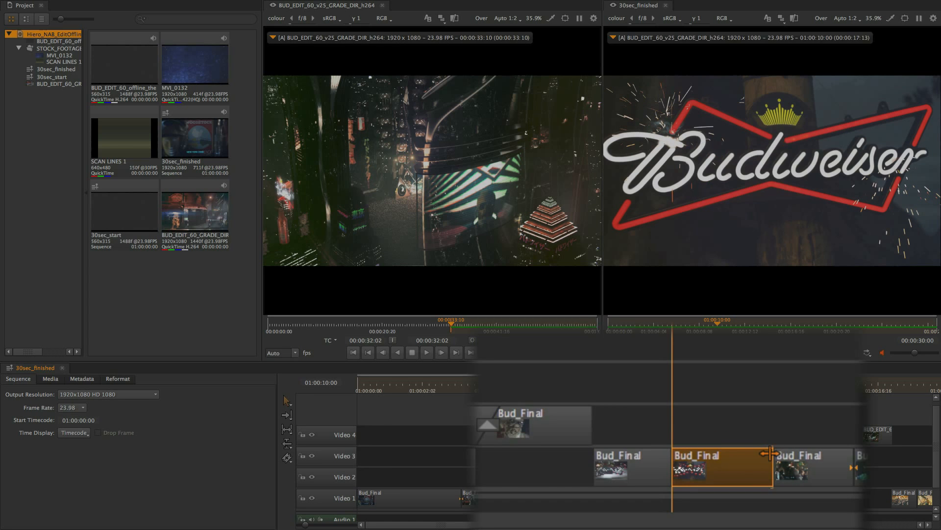
{"action": "left_click_drag", "start_coordinate": [770, 453], "coordinate": [755, 454]}
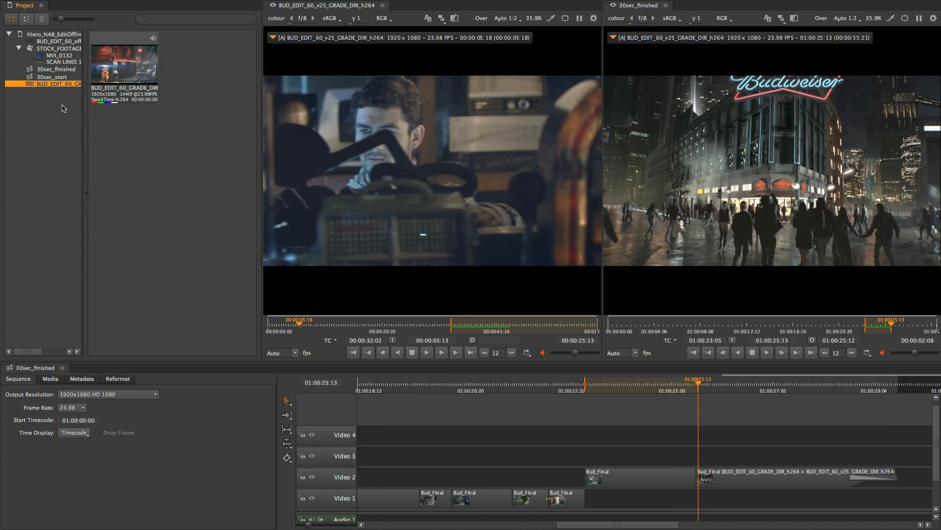
Select the MVI_0132 stock footage clip in the bin and load it into the source viewer
{"action": "key", "text": "Up"}
{"action": "key", "text": "Up"}
{"action": "key", "text": "Up"}
{"action": "key", "text": "Up"}
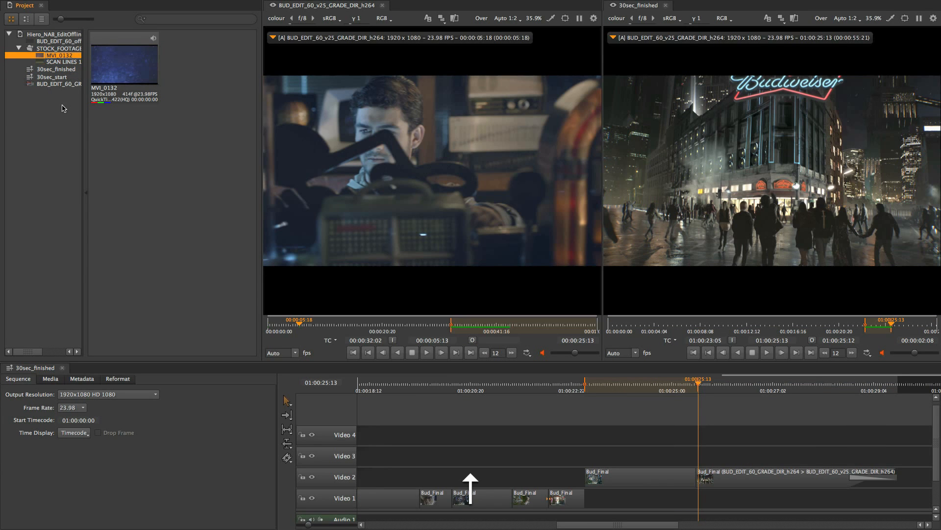
{"action": "key", "text": "super+Up"}
{"action": "key", "text": "super+Return"}
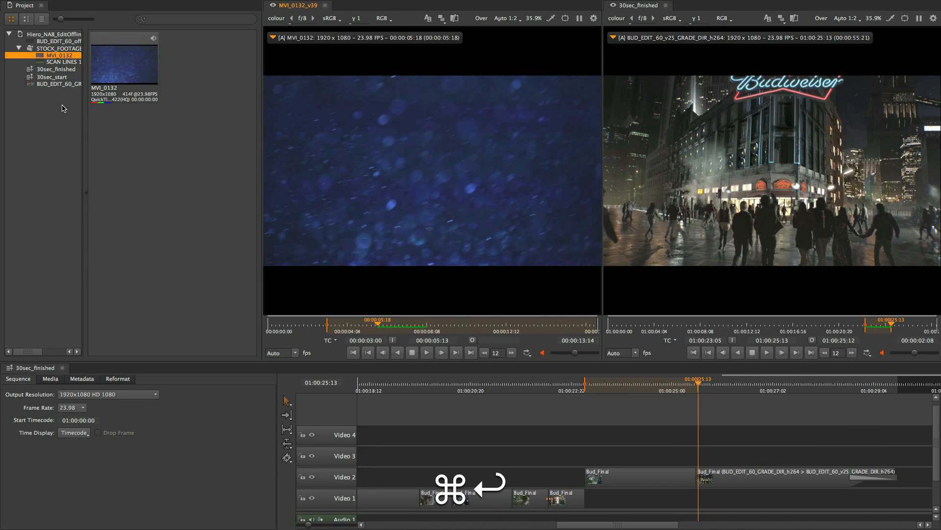
Shuttle through MVI_0132 to find a frame and edit it onto Video 4
{"action": "key", "text": "super+l"}
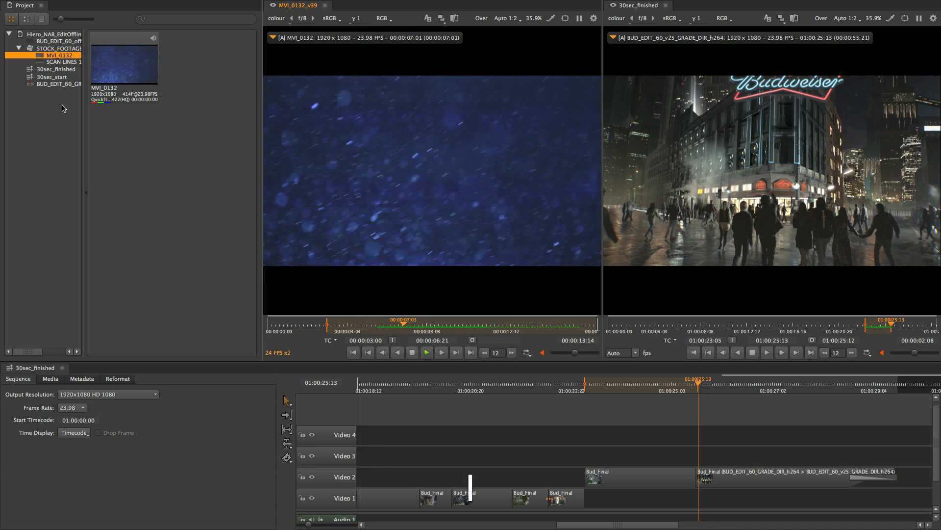
{"action": "key", "text": "k"}
{"action": "key", "text": "j"}
{"action": "key", "text": "k"}
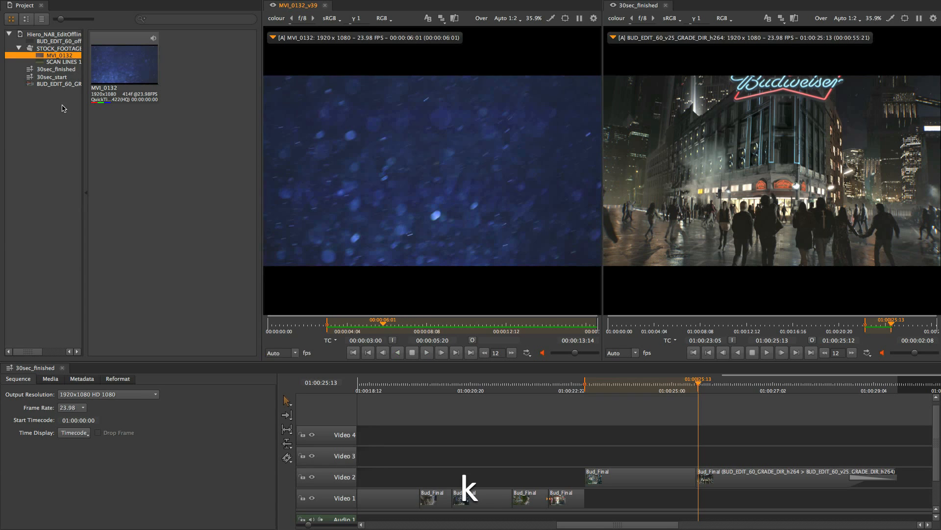
{"action": "key", "text": "j"}
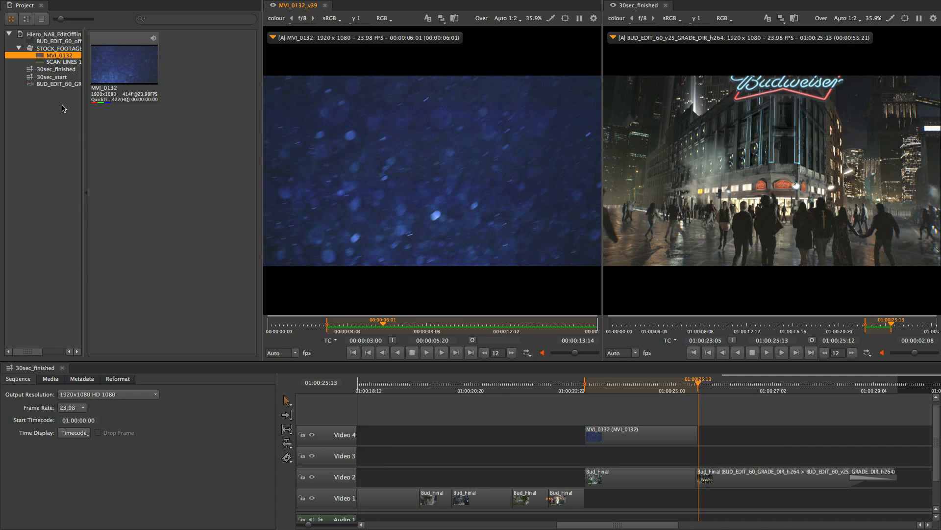
Select the MVI_0132 clip on Video 4 and move it between tracks
{"action": "key", "text": "Left"}
{"action": "key", "text": "super+Up"}
{"action": "key", "text": "super+Down"}
{"action": "key", "text": "shift+super+Up"}
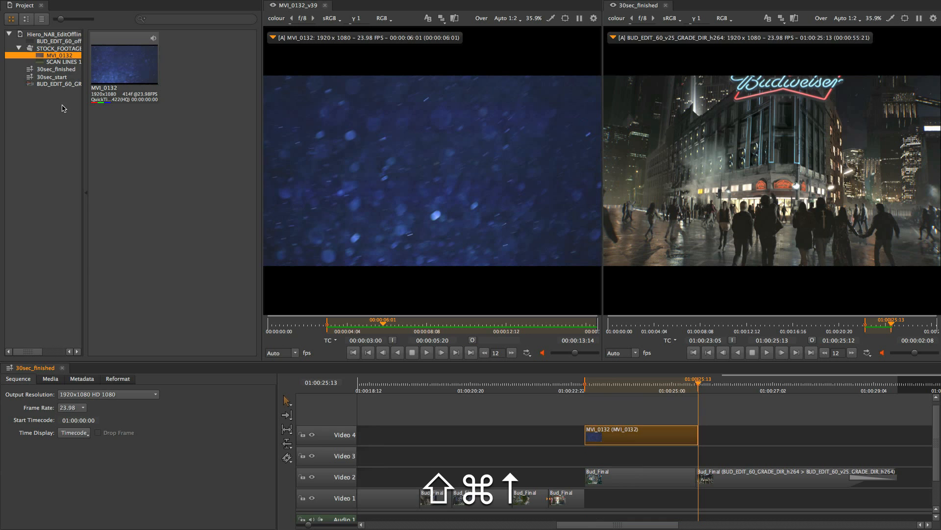
Play through the 30sec_finished sequence with shuttle controls, scrubbing and returning to its start
{"action": "key", "text": "shift+super+Left"}
{"action": "key", "text": "shift+super+Right"}
{"action": "key", "text": "shift+super+Left"}
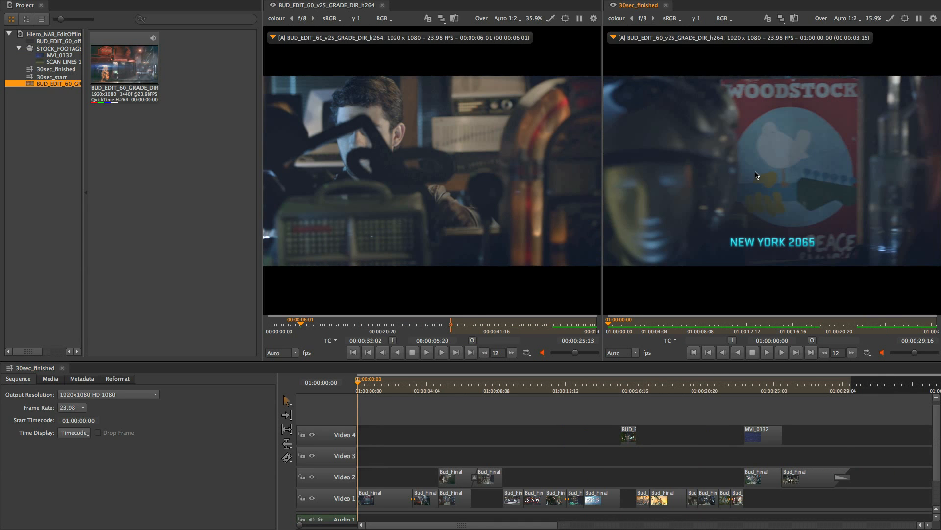
{"action": "key", "text": "k"}
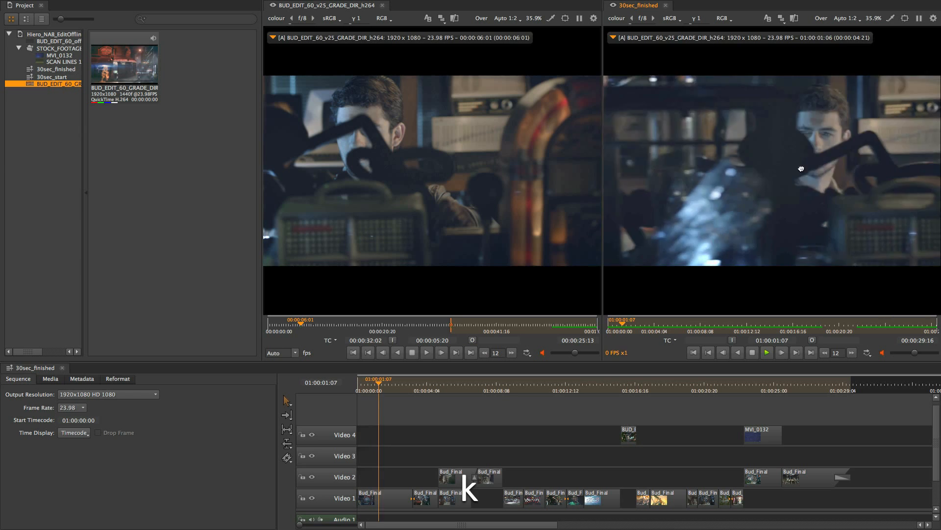
{"action": "key", "text": "l"}
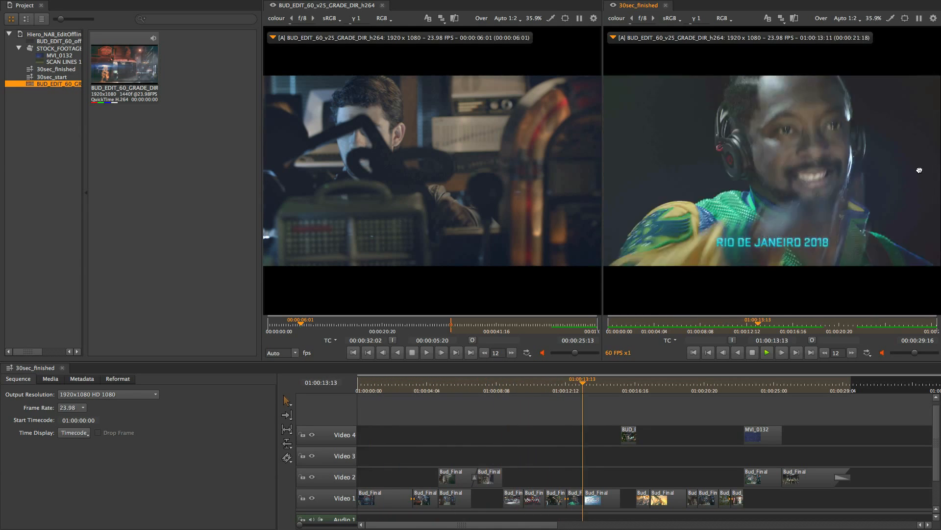
{"action": "key", "text": "j"}
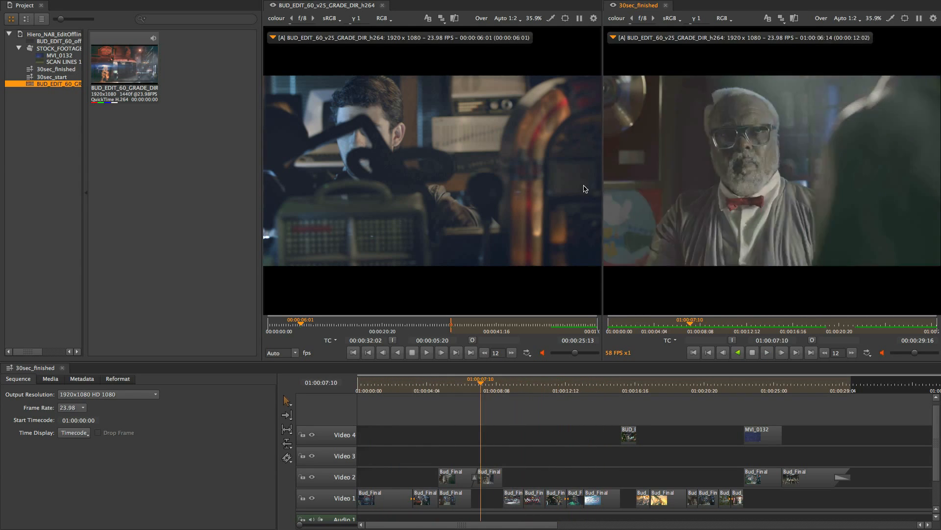
{"action": "key", "text": "l"}
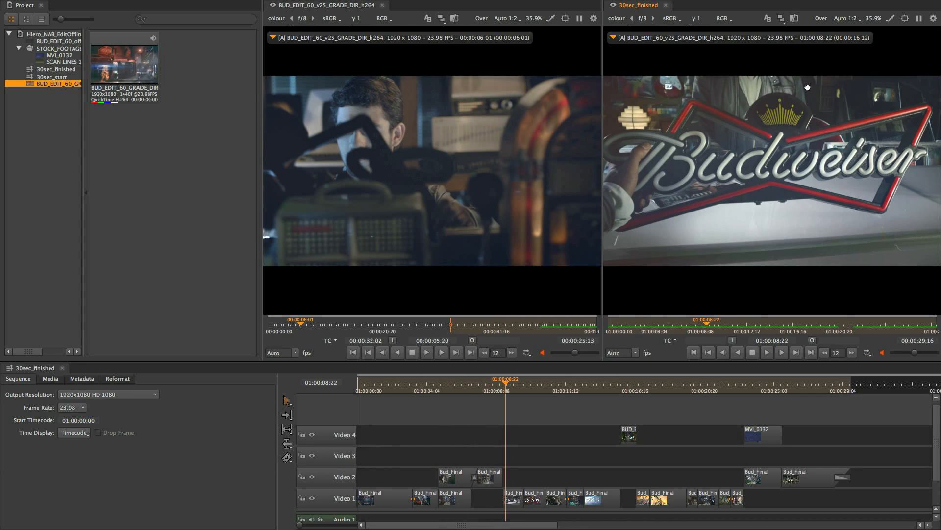
{"action": "left_click_drag", "start_coordinate": [840, 90], "coordinate": [792, 87]}
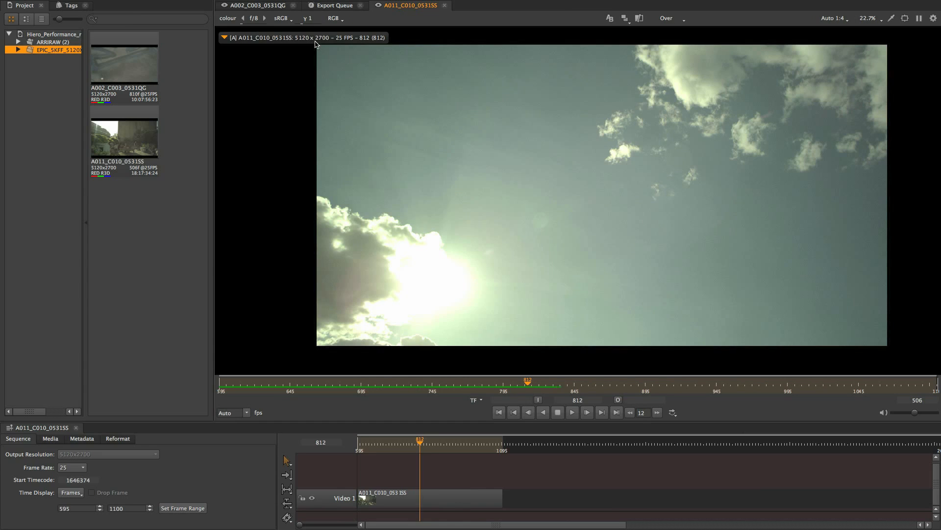
{"action": "key", "text": "Home"}
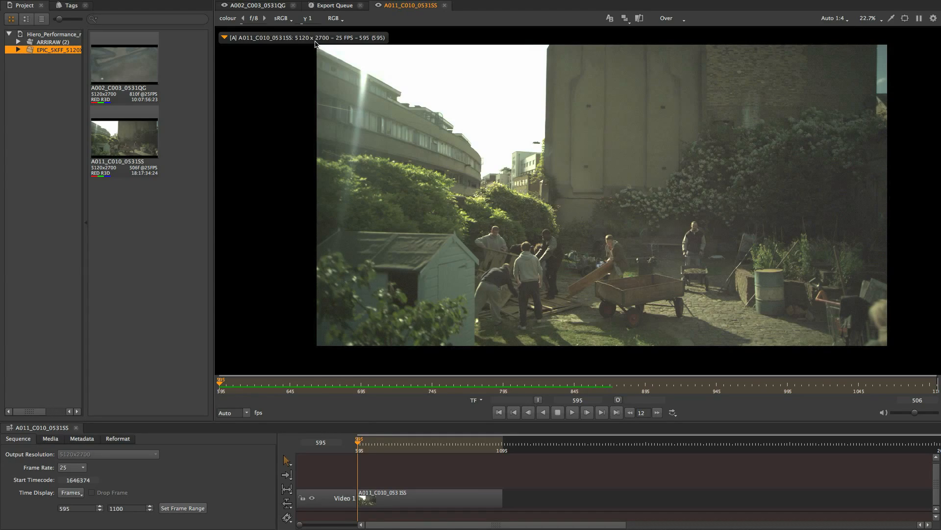
Play the A011_C010_0531SS RED clip and shuttle it forward at increasing speeds
{"action": "key", "text": "space"}
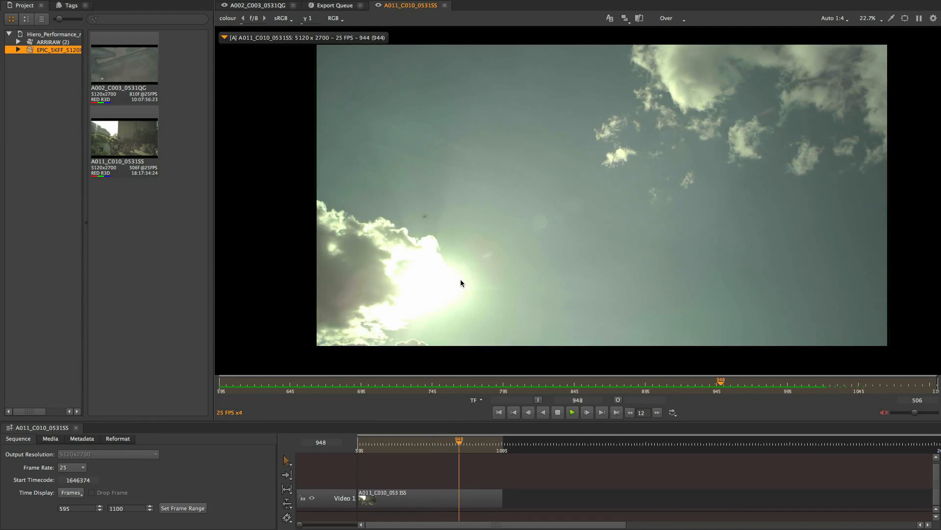
{"action": "key", "text": "k"}
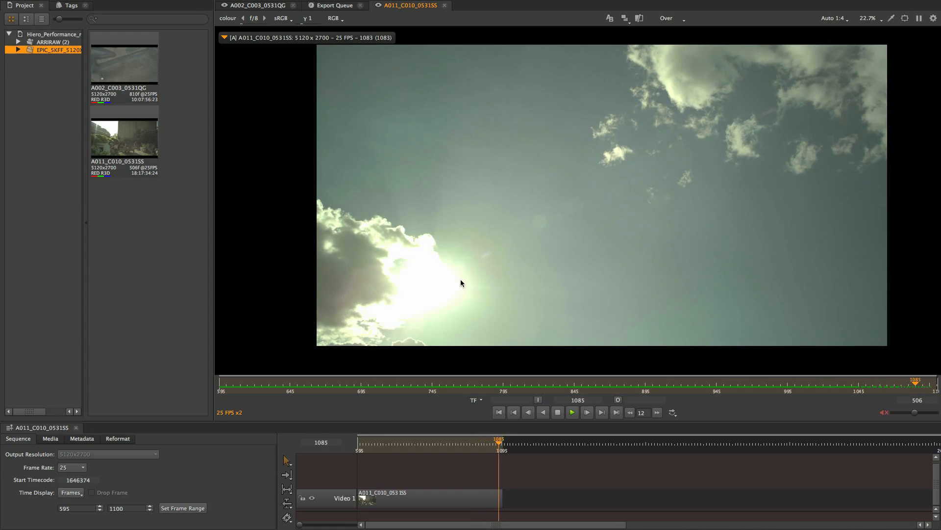
{"action": "key", "text": "l"}
{"action": "key", "text": "l"}
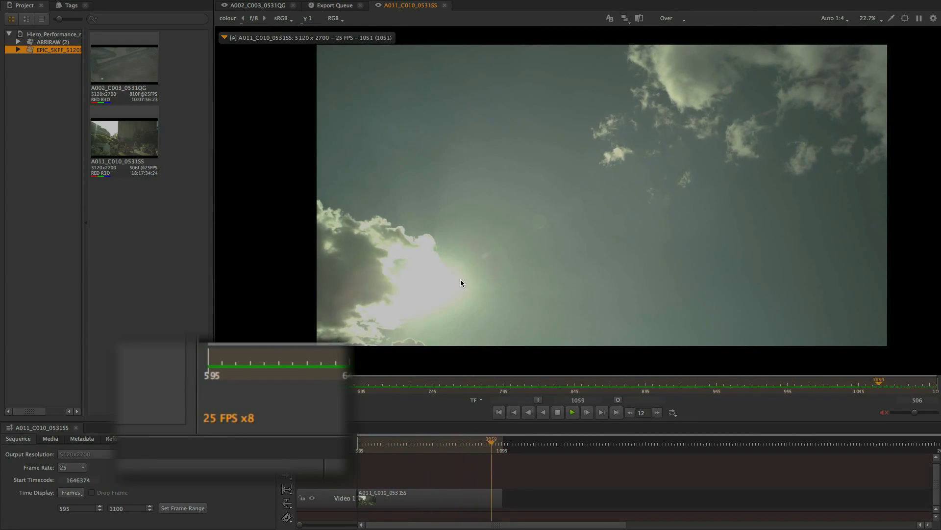
{"action": "key", "text": "l"}
{"action": "key", "text": "l"}
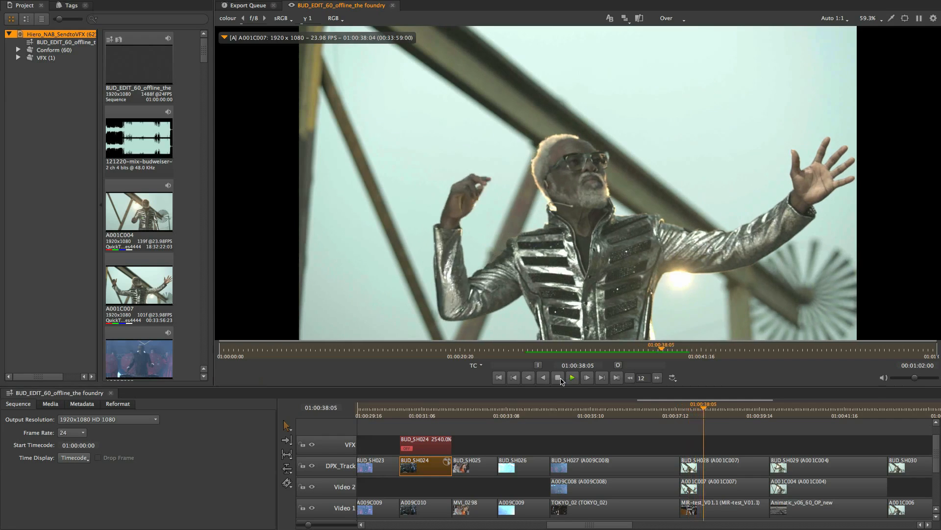
Switch to Nuke to review the BUD_SH024 comp script, then hide Nuke and return to Hiero
{"action": "key", "text": "super+Tab"}
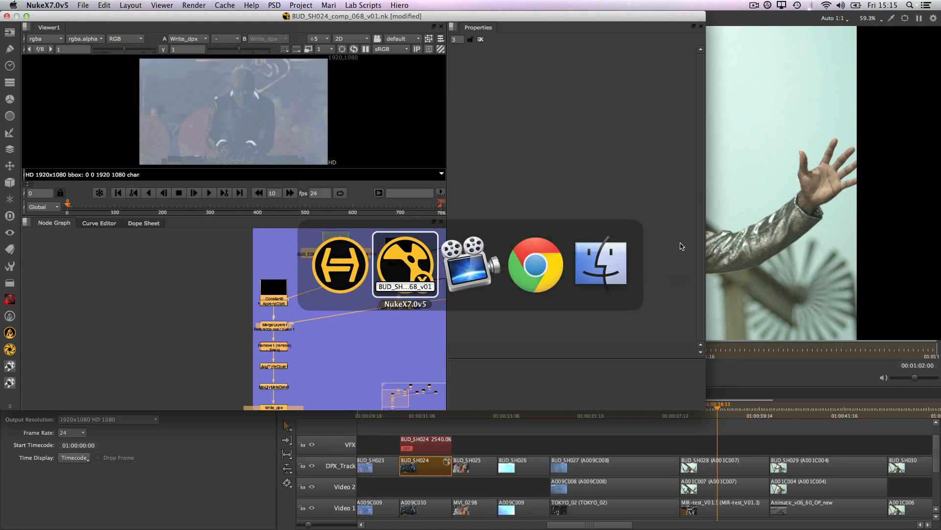
{"action": "scroll", "coordinate": [371, 313], "scroll_direction": "down", "scroll_amount": 3}
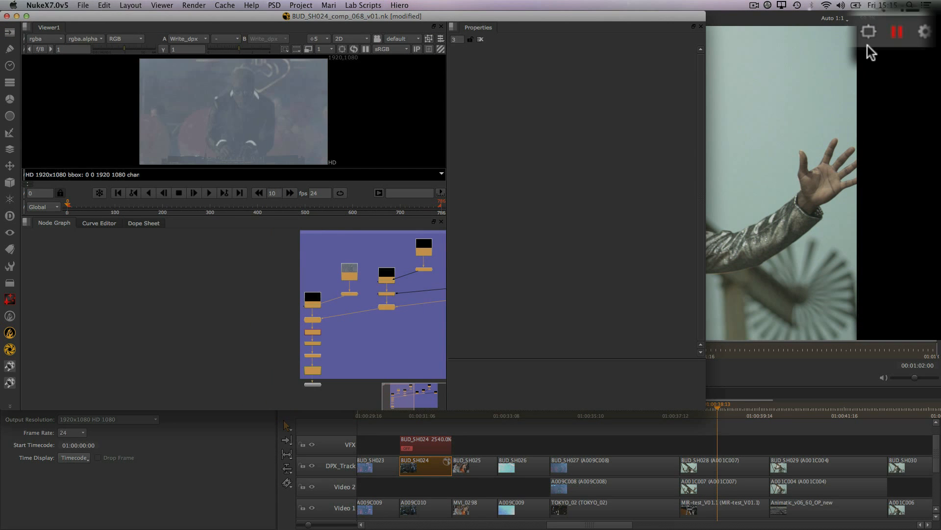
{"action": "left_click_drag", "start_coordinate": [661, 17], "coordinate": [541, 38]}
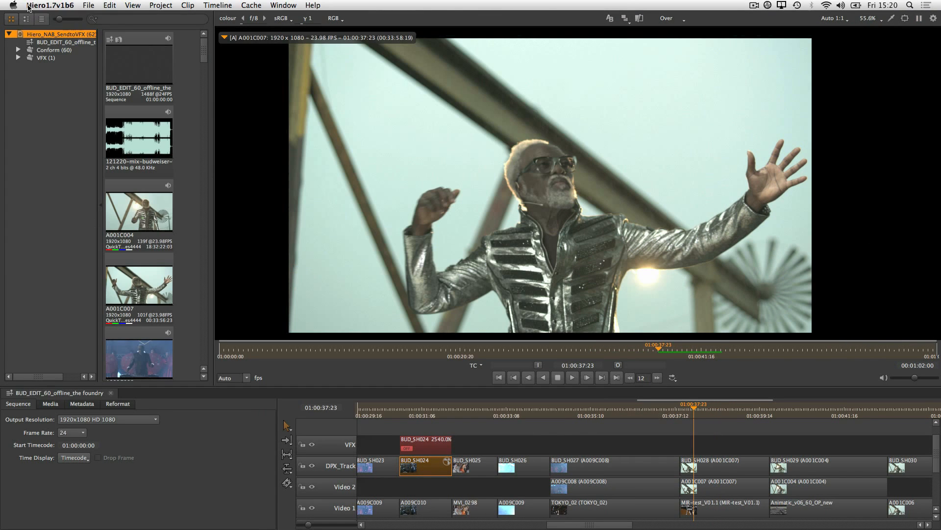
{"action": "left_click", "coordinate": [29, 6]}
{"action": "left_click", "coordinate": [38, 32]}
{"action": "left_click", "coordinate": [225, 228]}
Play and stop the BUD_EDIT_60_offline sequence several times around the A005C001 shot to check playback
{"action": "left_click", "coordinate": [251, 5]}
{"action": "left_click", "coordinate": [242, 19]}
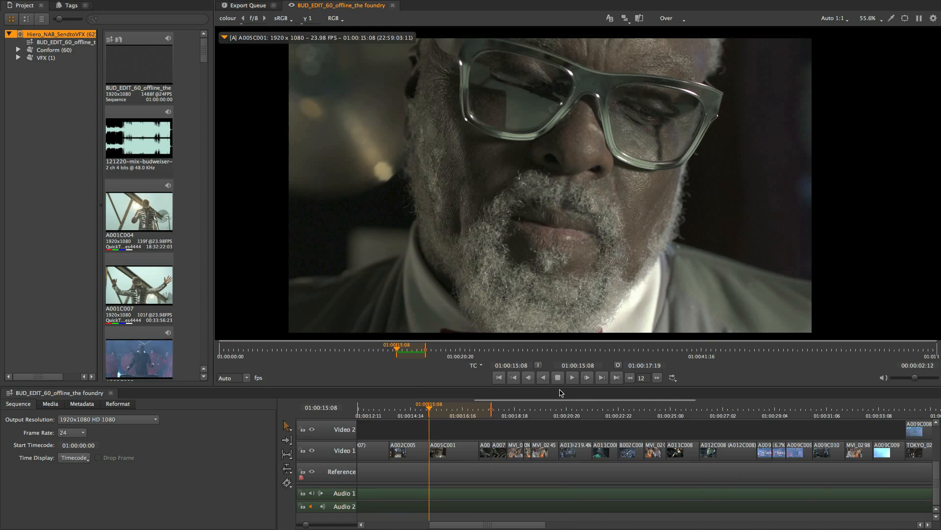
{"action": "left_click", "coordinate": [573, 377]}
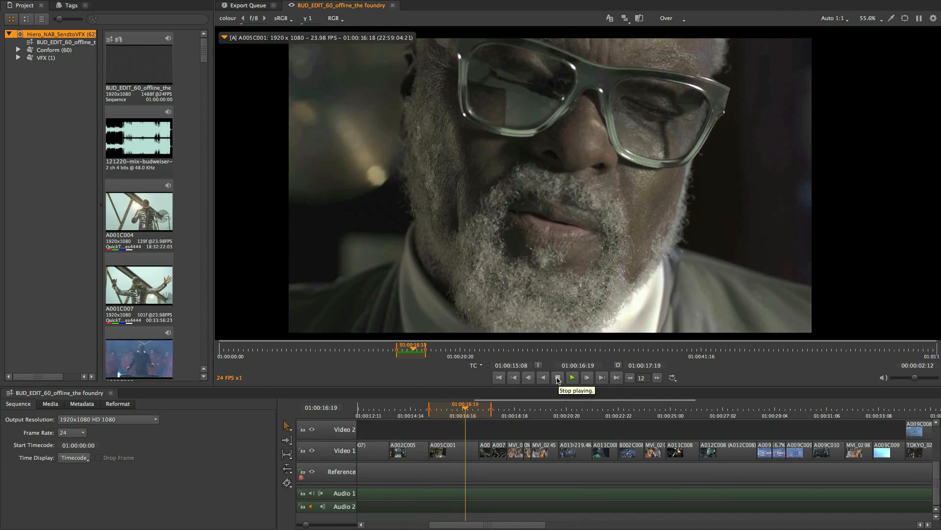
{"action": "left_click", "coordinate": [558, 377]}
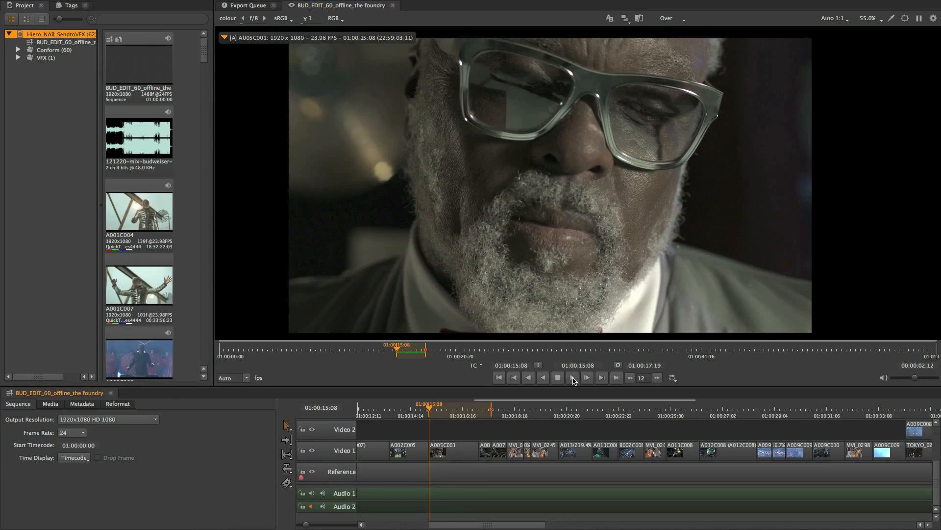
{"action": "left_click", "coordinate": [564, 378]}
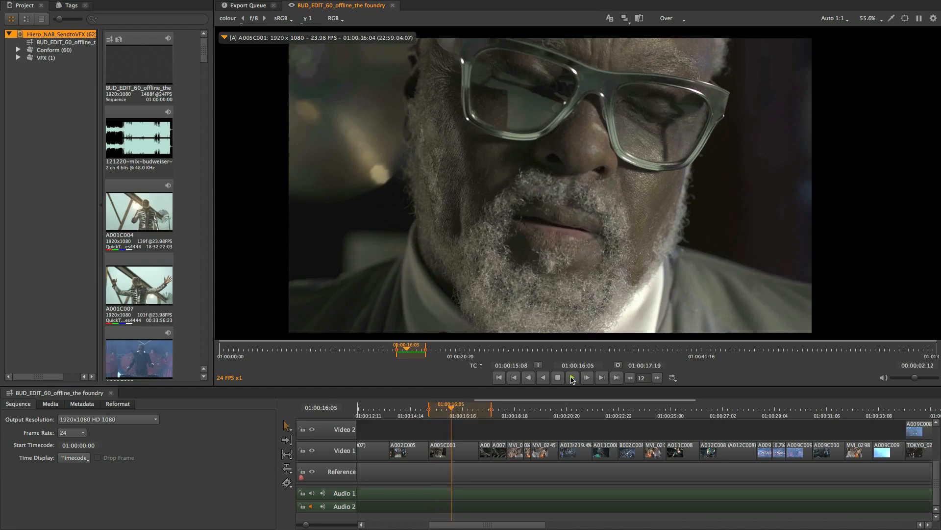
{"action": "left_click", "coordinate": [558, 377]}
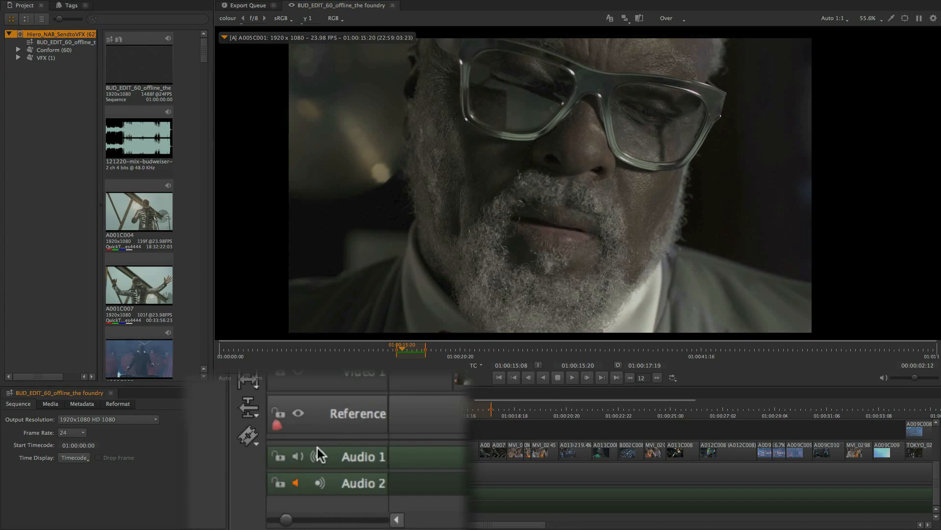
{"action": "left_click", "coordinate": [574, 378]}
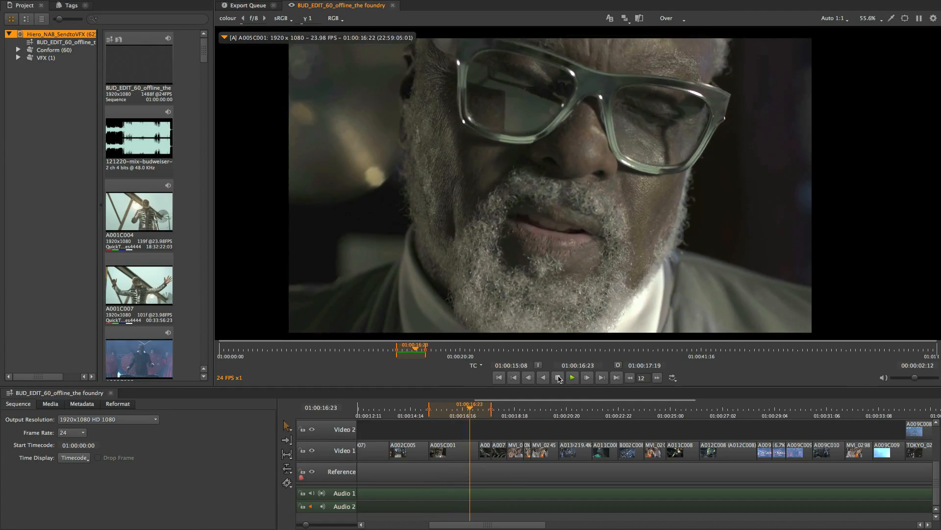
{"action": "left_click", "coordinate": [559, 378]}
{"action": "left_click", "coordinate": [573, 378]}
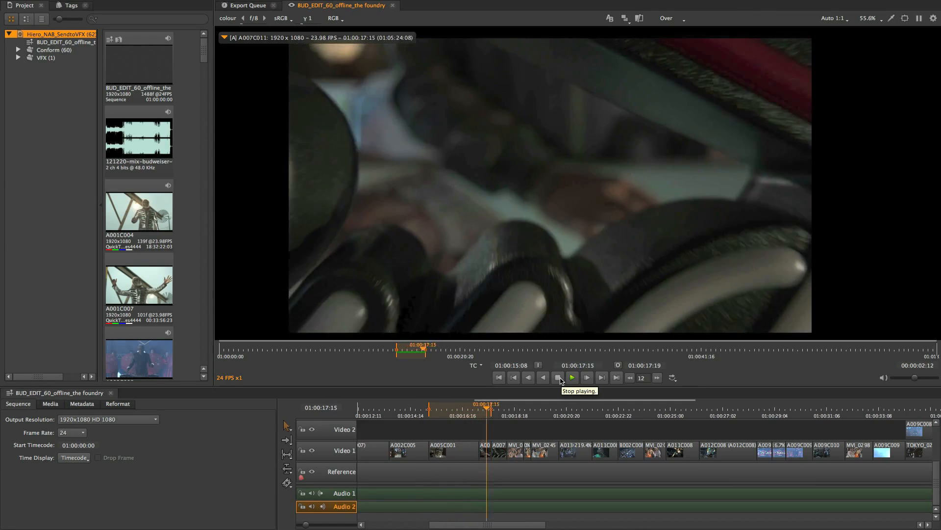
{"action": "left_click", "coordinate": [558, 378]}
Set the viewer's audio latency adjustment to -4 ms and play the sequence again
{"action": "left_click", "coordinate": [933, 18]}
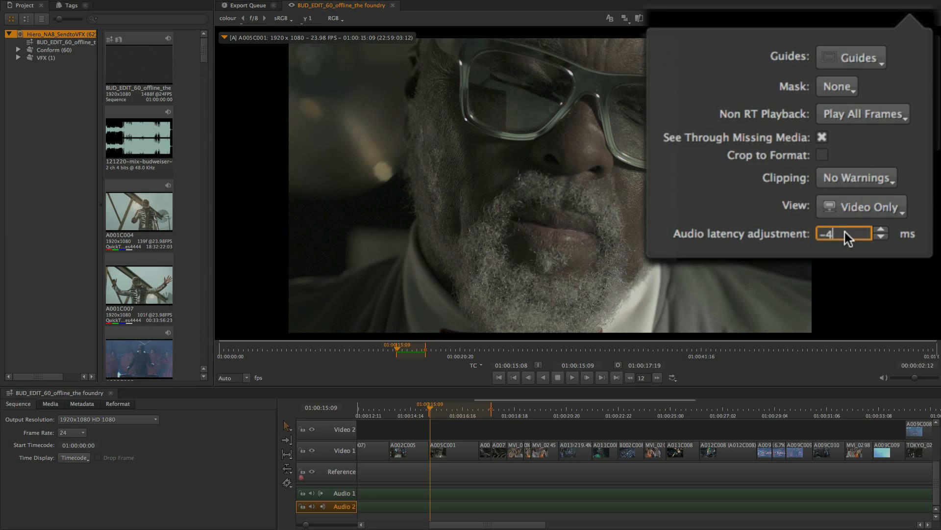
{"action": "key", "text": "Return"}
{"action": "left_click", "coordinate": [871, 186]}
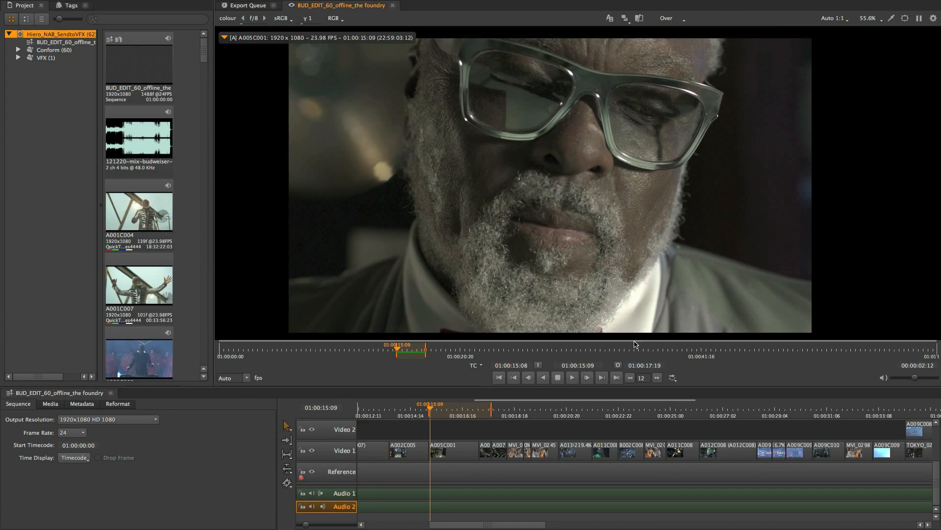
{"action": "left_click", "coordinate": [572, 378]}
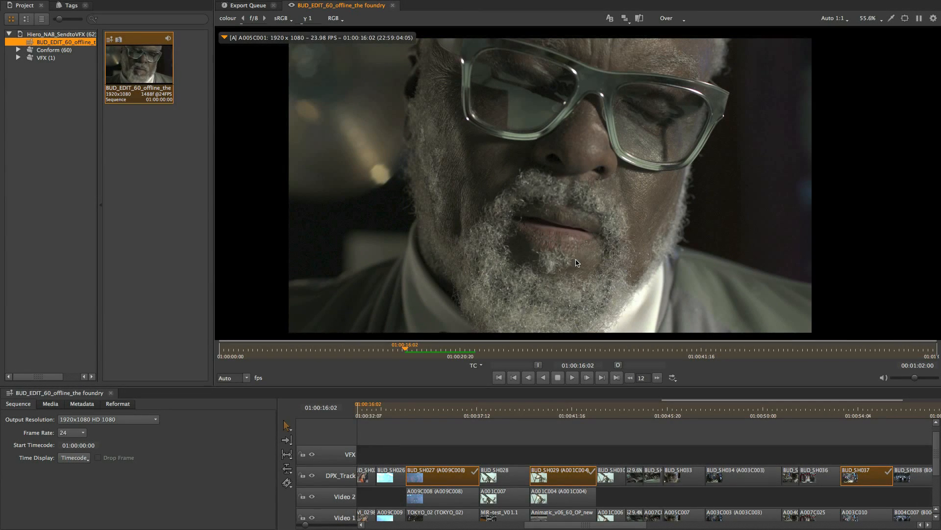
Export the BUD_EDIT_60_offline sequence as Nuke shots with only DPX_Track selected and the Approved tag filter cleared
{"action": "right_click", "coordinate": [166, 77]}
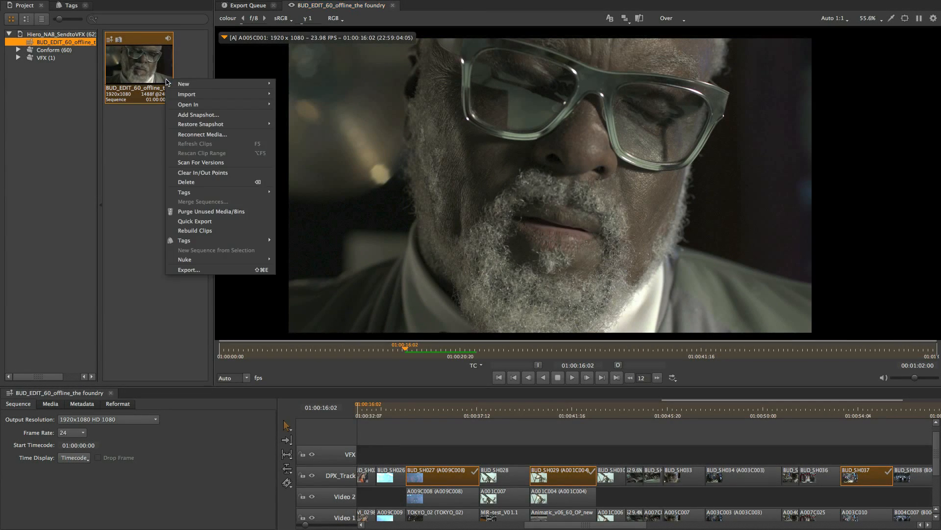
{"action": "left_click", "coordinate": [230, 268]}
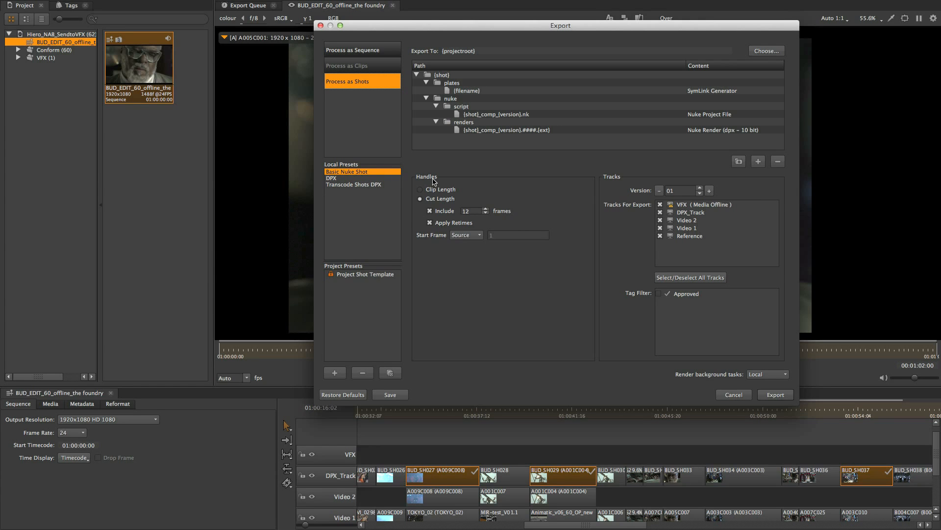
{"action": "left_click", "coordinate": [660, 205]}
{"action": "left_click", "coordinate": [660, 220]}
{"action": "left_click", "coordinate": [660, 228]}
{"action": "left_click", "coordinate": [660, 236]}
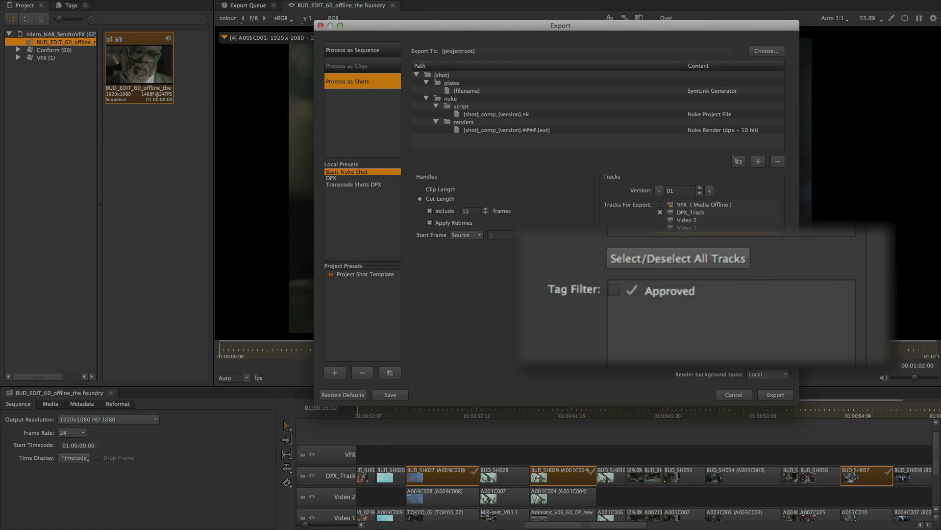
{"action": "left_click", "coordinate": [659, 293]}
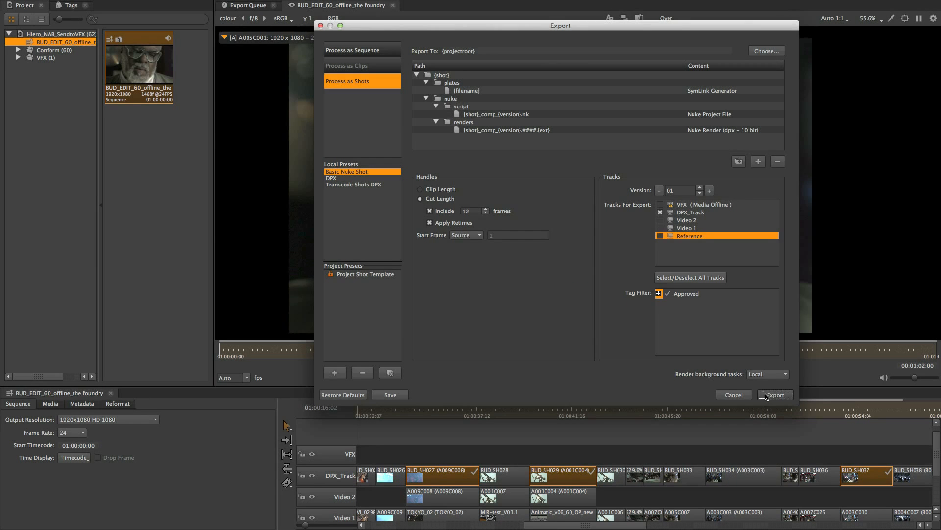
{"action": "left_click", "coordinate": [766, 395]}
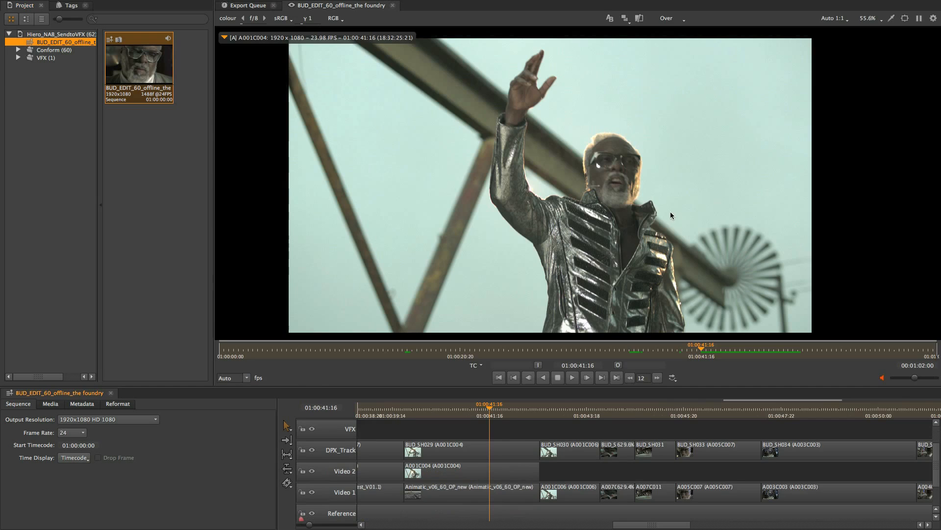
Select a range of shots across the tracks on the timeline around BUD_SH029 to BUD_SH031
{"action": "left_click_drag", "start_coordinate": [515, 423], "coordinate": [506, 495]}
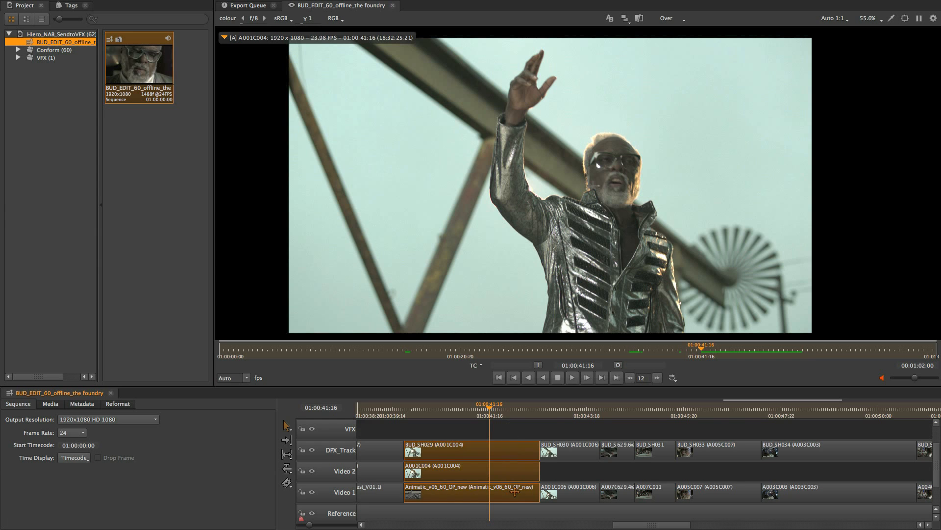
{"action": "left_click", "coordinate": [659, 425]}
{"action": "scroll", "coordinate": [660, 423], "scroll_direction": "up", "scroll_amount": 3}
{"action": "scroll", "coordinate": [660, 426], "scroll_direction": "up", "scroll_amount": 2}
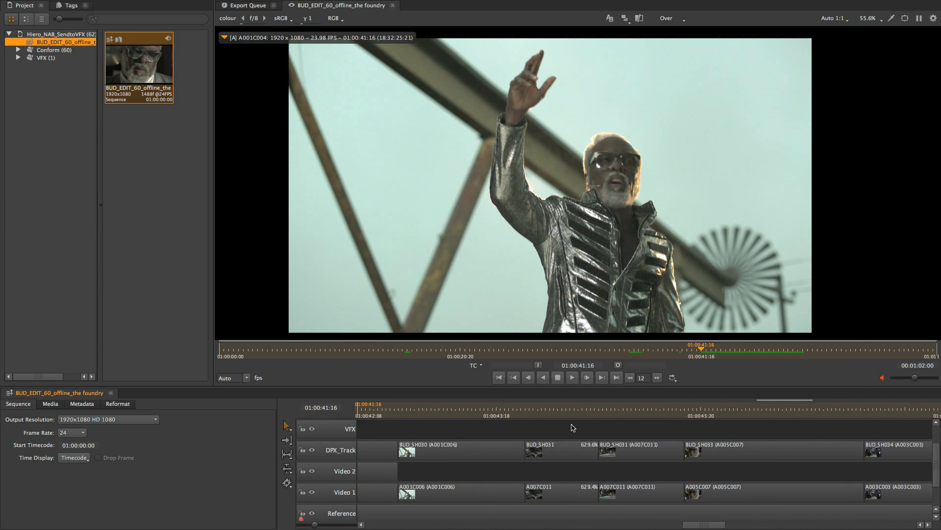
{"action": "left_click_drag", "start_coordinate": [572, 424], "coordinate": [640, 452]}
{"action": "left_click_drag", "start_coordinate": [675, 422], "coordinate": [676, 424]}
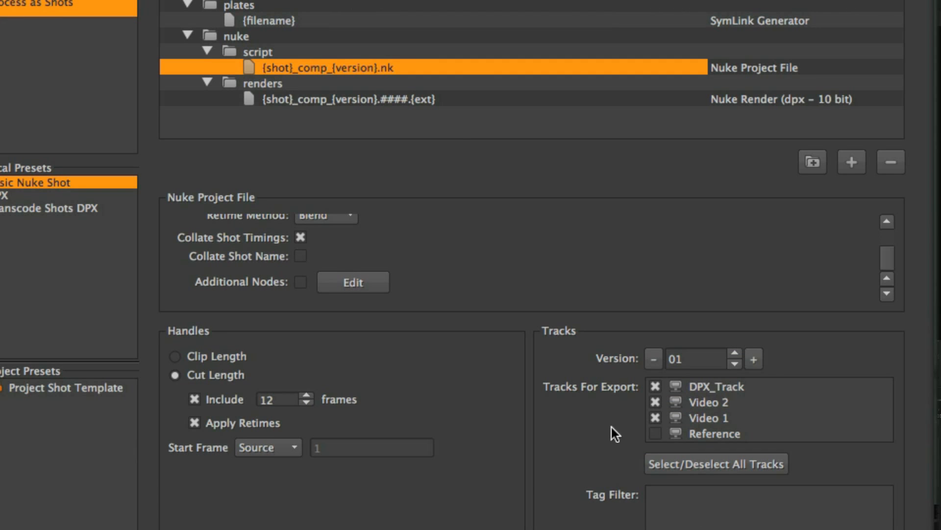
Export the selected shots as Nuke shots with Collate Shot Name enabled for the Nuke project file
{"action": "left_click", "coordinate": [774, 395]}
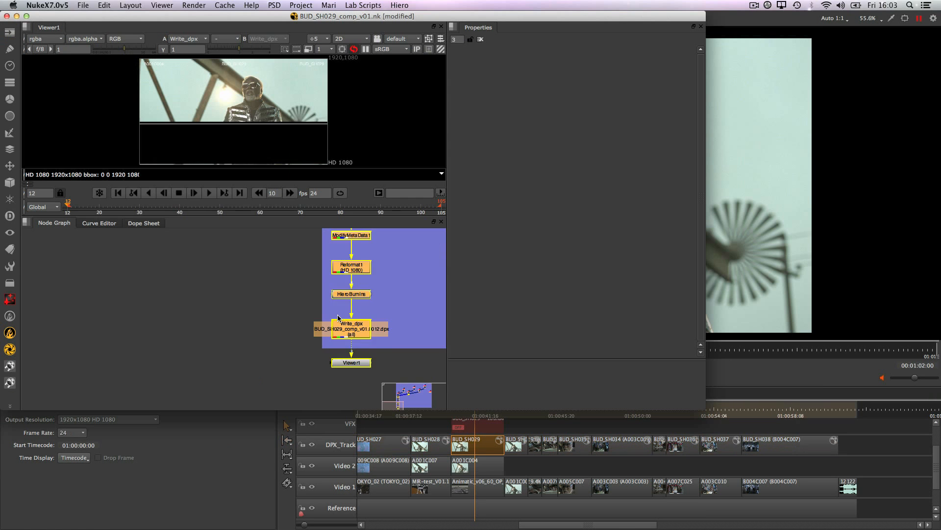
{"action": "scroll", "coordinate": [387, 294], "scroll_direction": "down", "scroll_amount": 3}
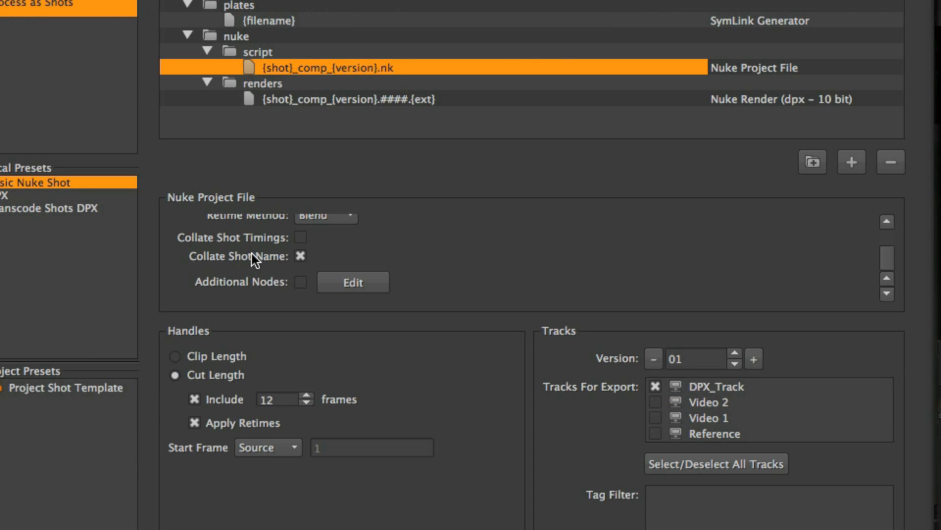
Select DPX_Track as the track for export and start the shot export
{"action": "left_click", "coordinate": [713, 387]}
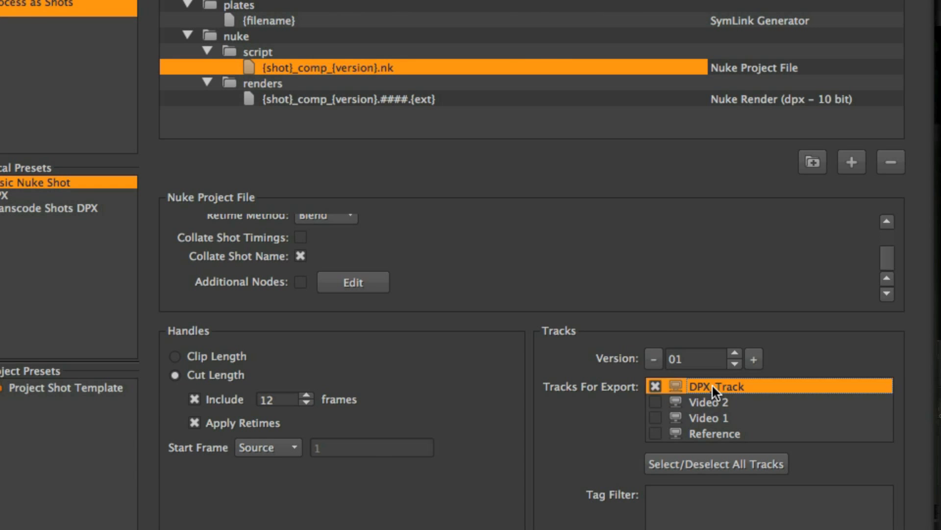
{"action": "left_click", "coordinate": [774, 394]}
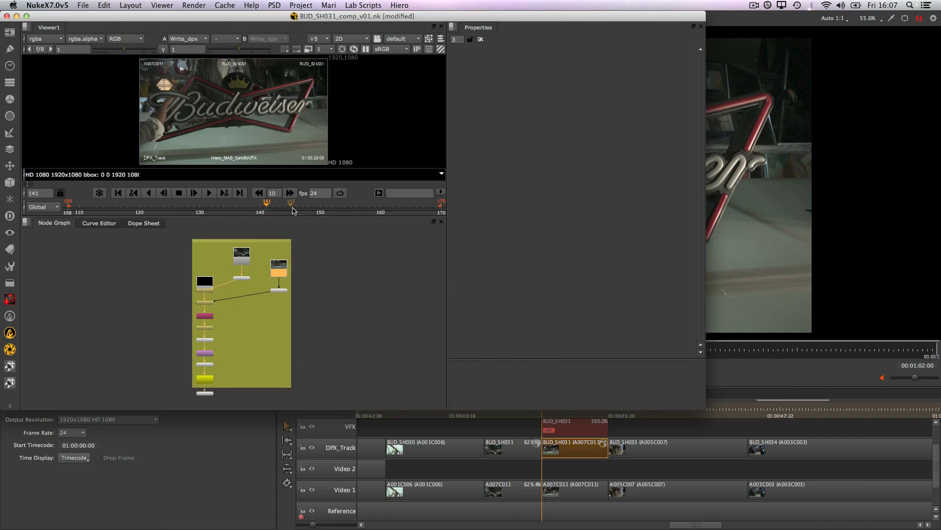
Inspect the nodes of the collated BUD_SH031 comp script in Nuke
{"action": "left_click", "coordinate": [243, 257]}
{"action": "left_click", "coordinate": [279, 269]}
{"action": "left_click", "coordinate": [308, 335]}
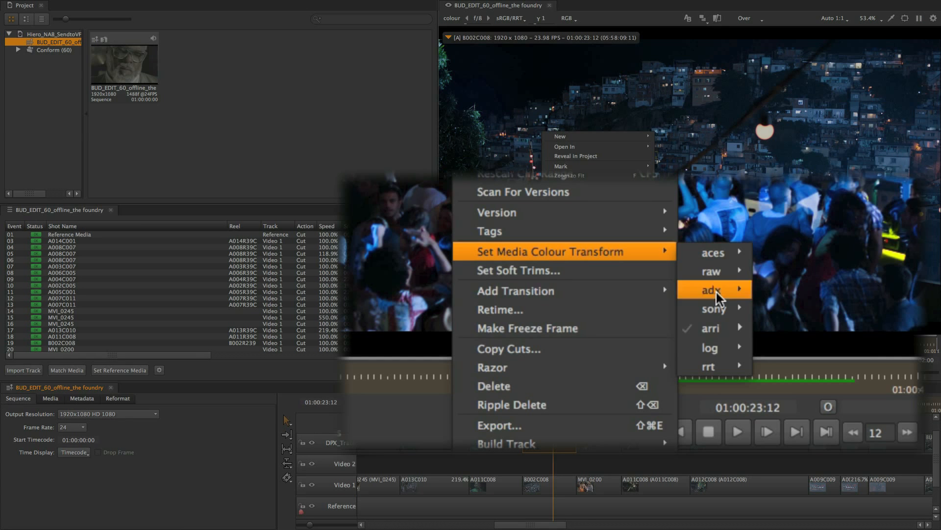
{"action": "mouse_move", "coordinate": [733, 335]}
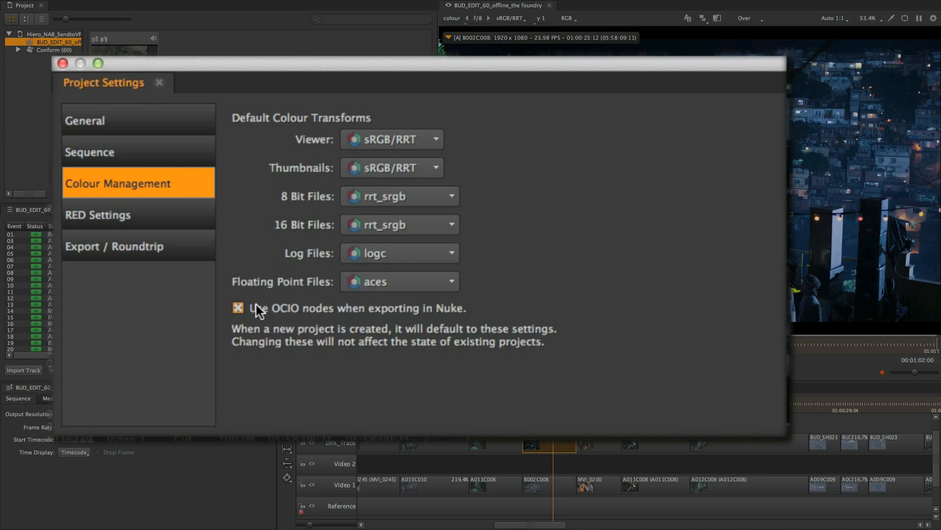
Enable Use OCIO nodes when exporting in Nuke in the project's Colour Management settings and run the shot export
{"action": "left_click", "coordinate": [238, 307]}
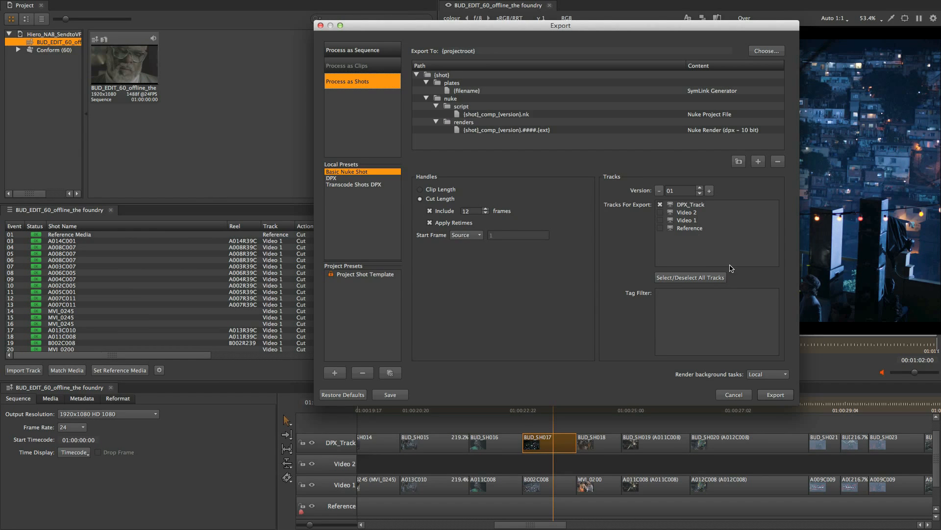
{"action": "left_click", "coordinate": [775, 394]}
Open the exported Nuke script of shot BUD_SH017 from the timeline
{"action": "right_click", "coordinate": [553, 445]}
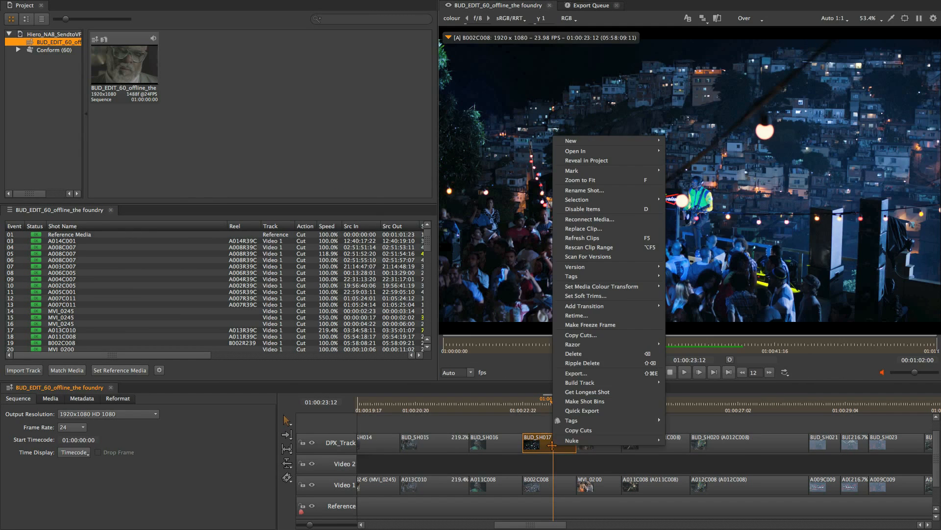
{"action": "mouse_move", "coordinate": [585, 442]}
{"action": "left_click", "coordinate": [683, 441]}
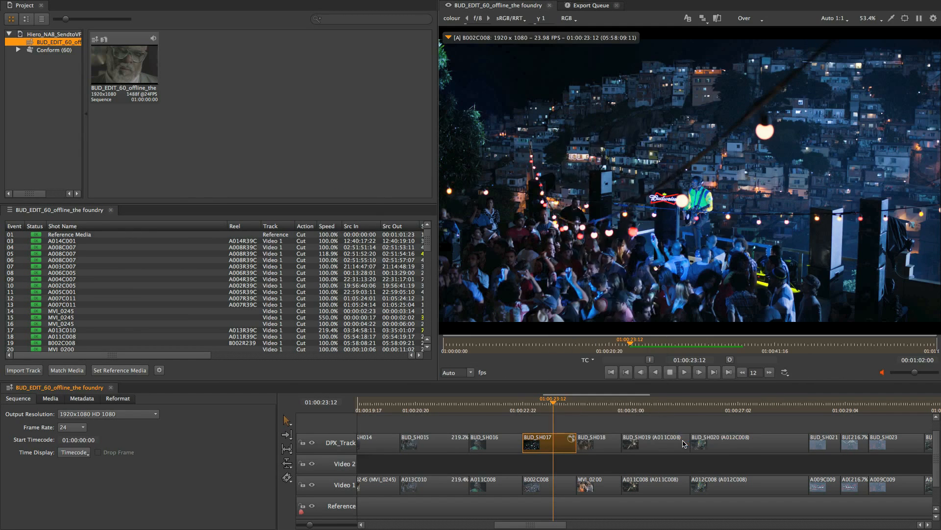
Open the OCIOColorSpace1 node's properties in the BUD_SH017 comp script
{"action": "scroll", "coordinate": [399, 279], "scroll_direction": "down", "scroll_amount": 2}
{"action": "left_click_drag", "start_coordinate": [398, 279], "coordinate": [328, 278]}
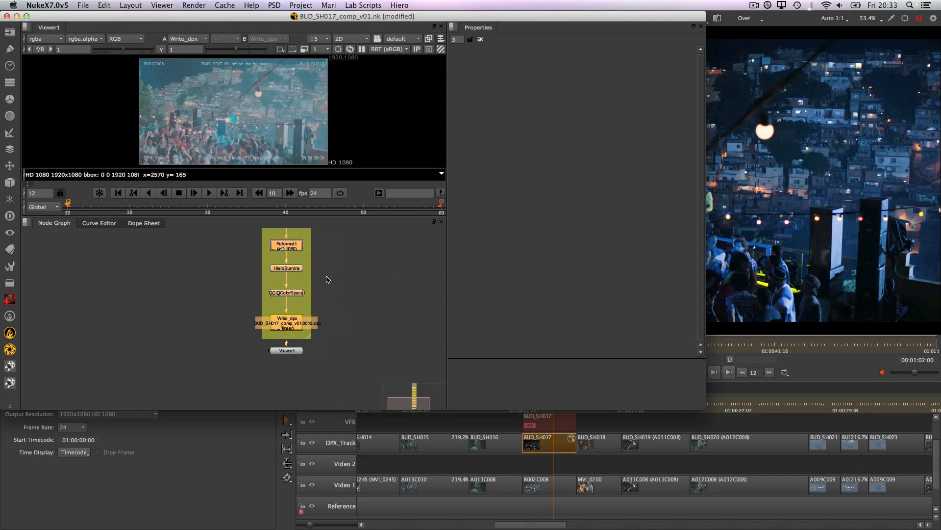
{"action": "scroll", "coordinate": [301, 292], "scroll_direction": "up", "scroll_amount": 5}
{"action": "left_click", "coordinate": [301, 292]}
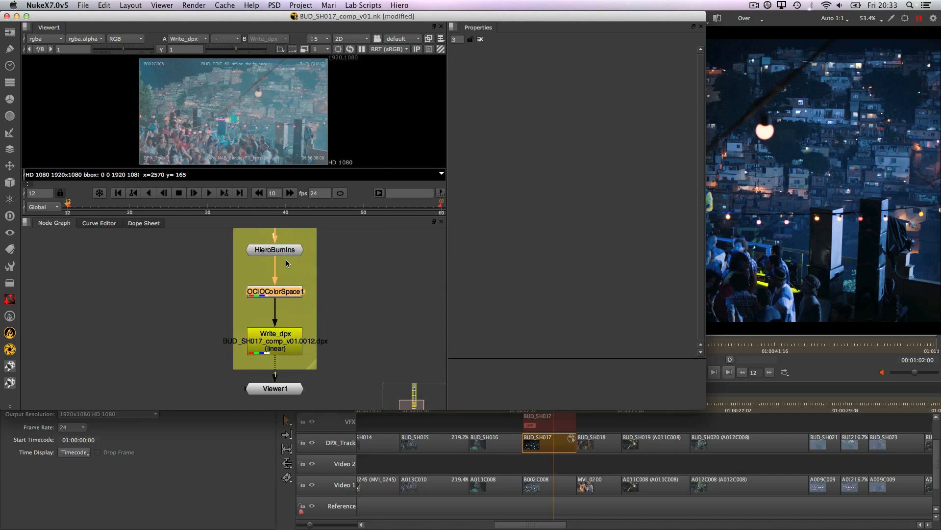
{"action": "double_click", "coordinate": [291, 288]}
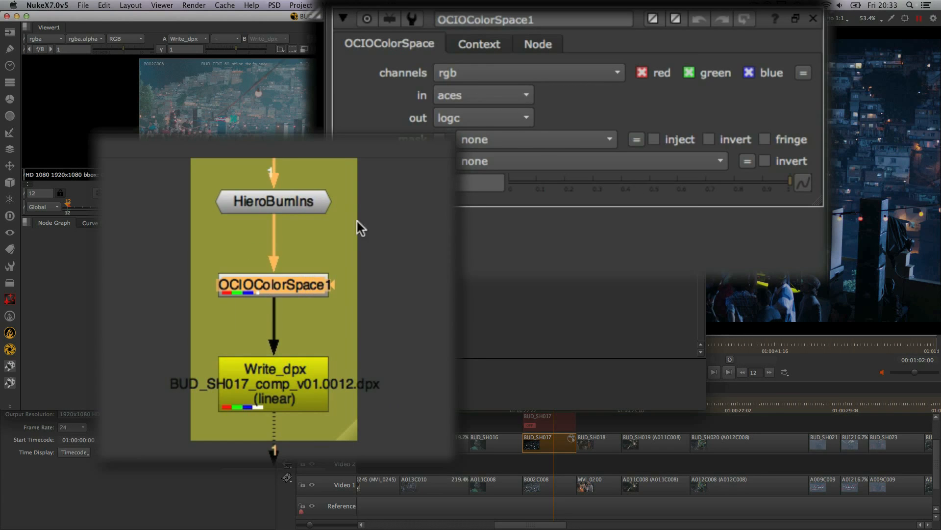
View the OCIOColorSpace1 node's output in the viewer and enlarge the viewer pane
{"action": "left_click", "coordinate": [284, 197]}
{"action": "key", "text": "1"}
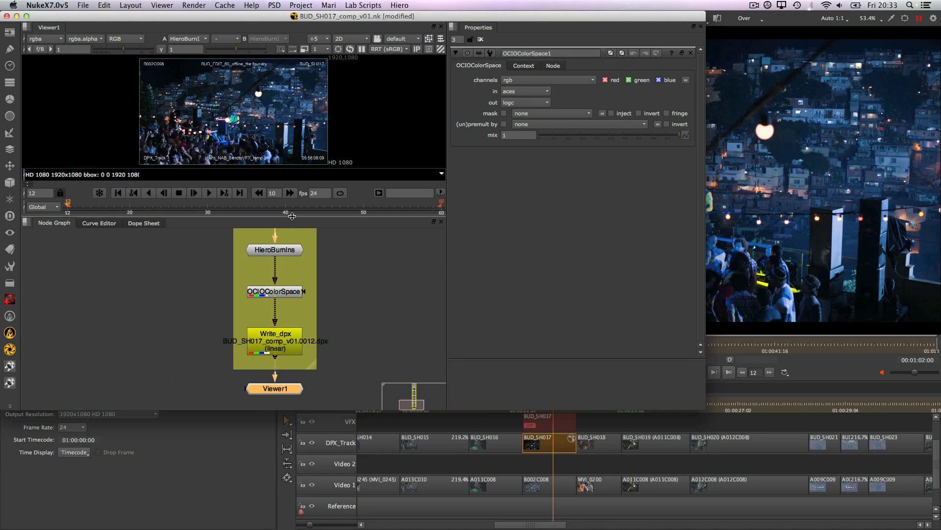
{"action": "left_click_drag", "start_coordinate": [293, 217], "coordinate": [295, 287]}
Open the HieroData group to examine its internal node graph
{"action": "scroll", "coordinate": [363, 356], "scroll_direction": "down", "scroll_amount": 3}
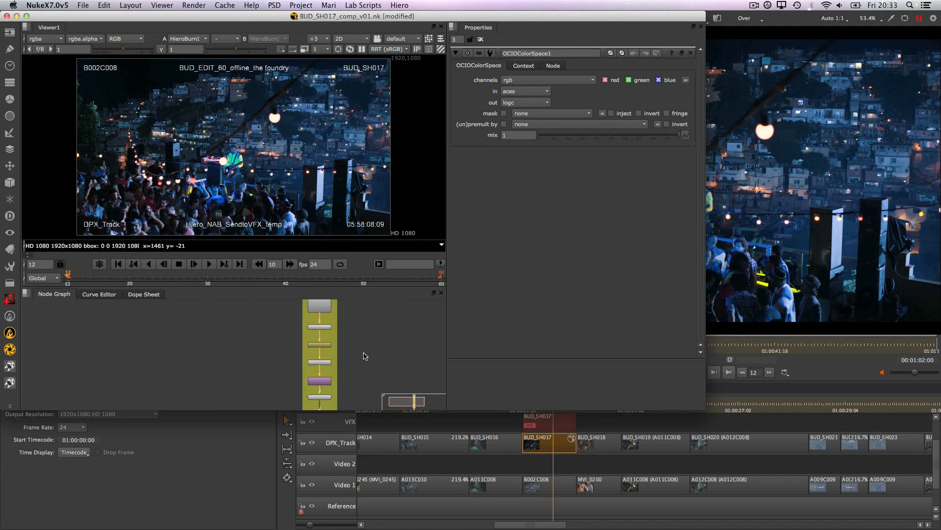
{"action": "scroll", "coordinate": [364, 353], "scroll_direction": "up", "scroll_amount": 5}
{"action": "left_click", "coordinate": [281, 372]}
{"action": "key", "text": "super+Return"}
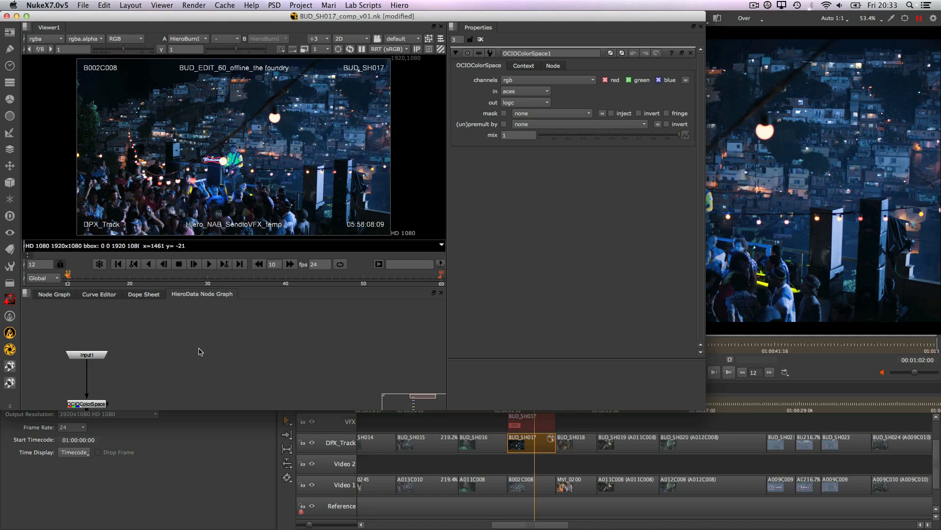
{"action": "double_click", "coordinate": [158, 361]}
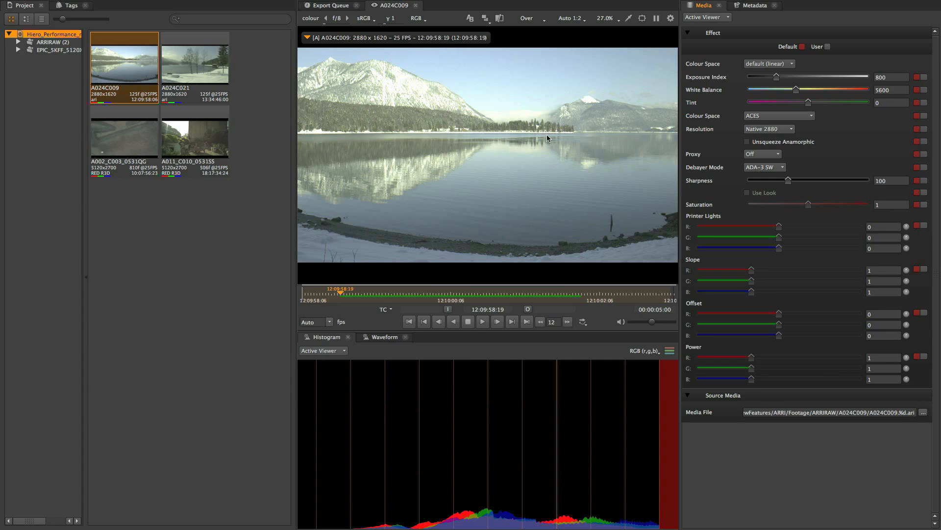
Set the colour space of ARRIRAW clip A024C009 to rec709
{"action": "left_click", "coordinate": [769, 63]}
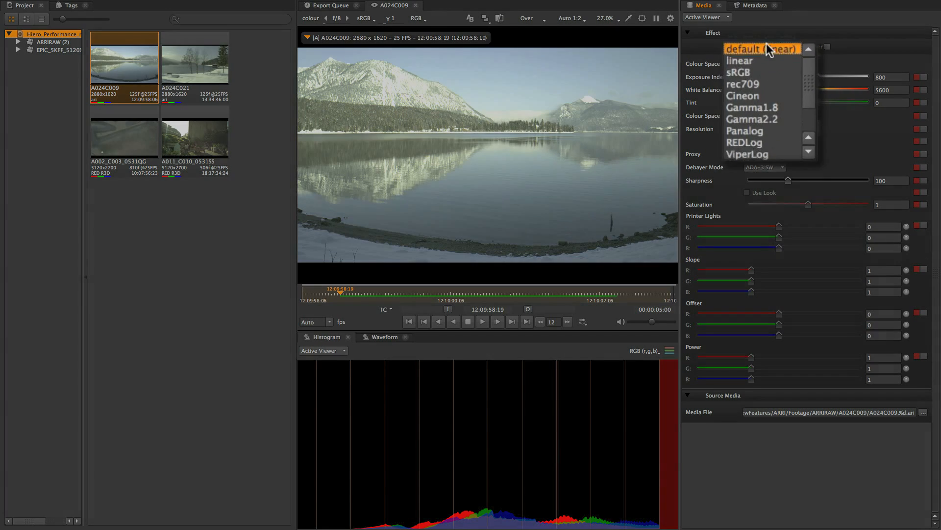
{"action": "left_click", "coordinate": [765, 83]}
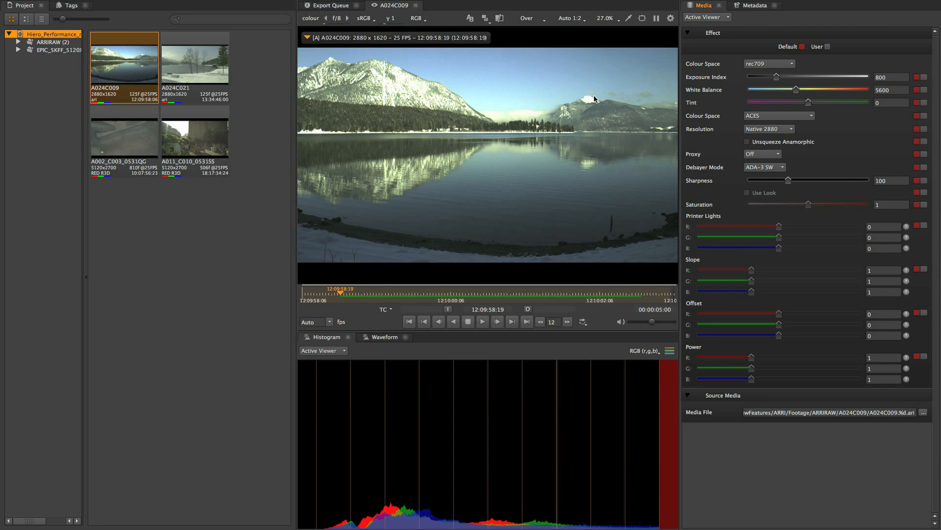
Open the A024C009 clip in Nuke
{"action": "right_click", "coordinate": [101, 78]}
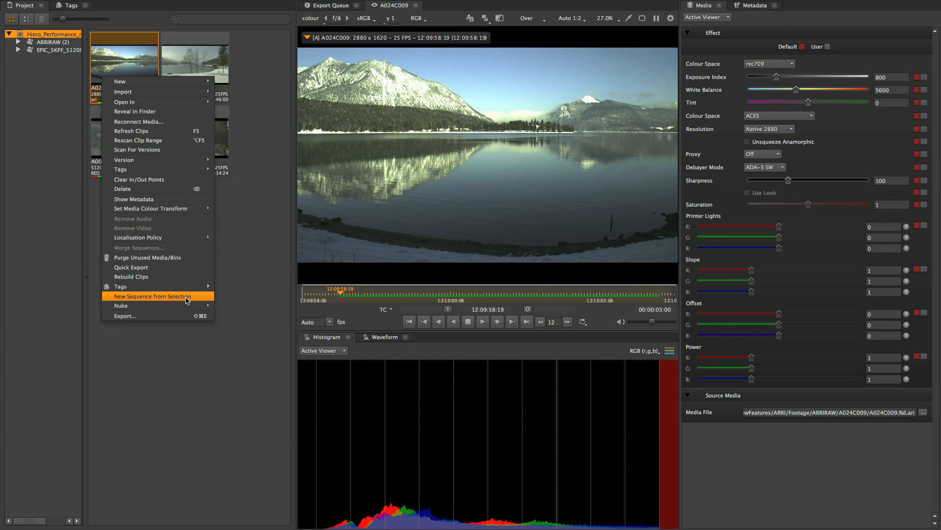
{"action": "mouse_move", "coordinate": [193, 306]}
{"action": "left_click", "coordinate": [246, 306]}
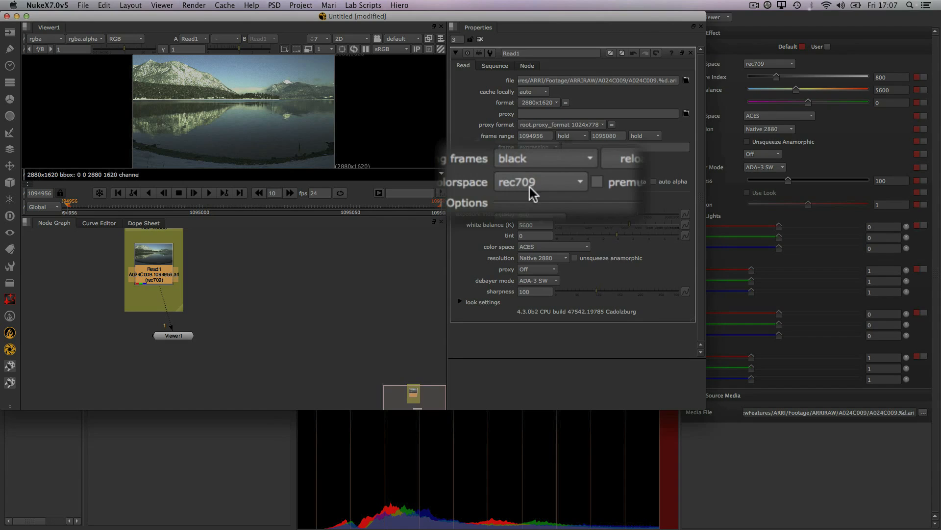
Set the A024C009 clip's colour space back to default (linear)
{"action": "left_click", "coordinate": [769, 64]}
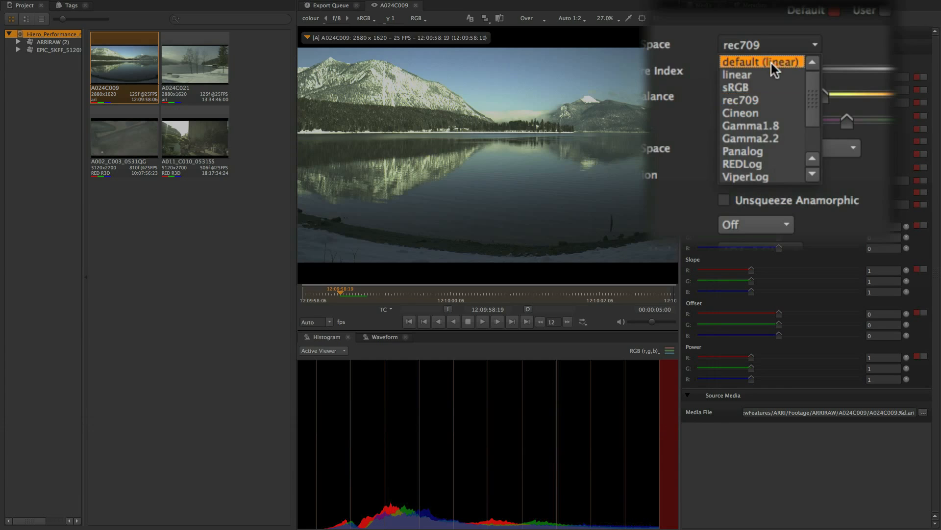
{"action": "left_click", "coordinate": [773, 73]}
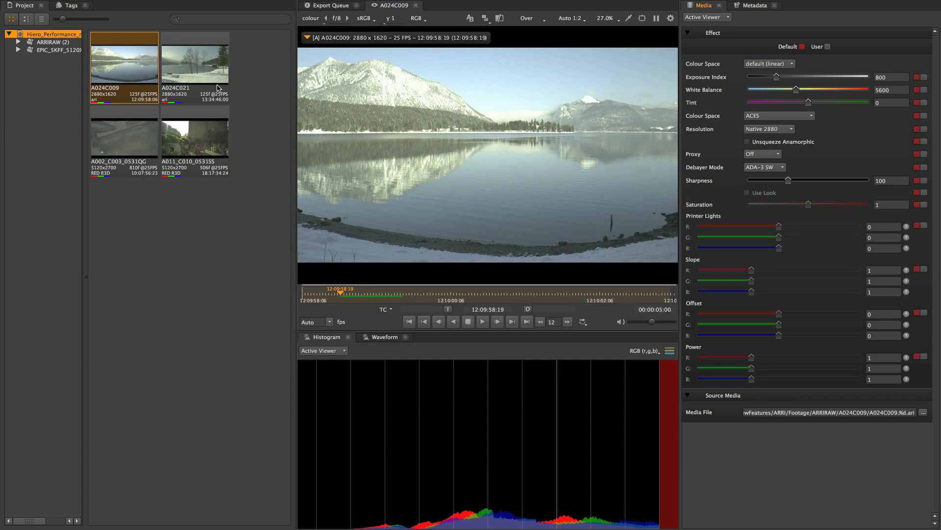
Open the A024C009 clip in Nuke again
{"action": "right_click", "coordinate": [140, 74]}
{"action": "mouse_move", "coordinate": [200, 306]}
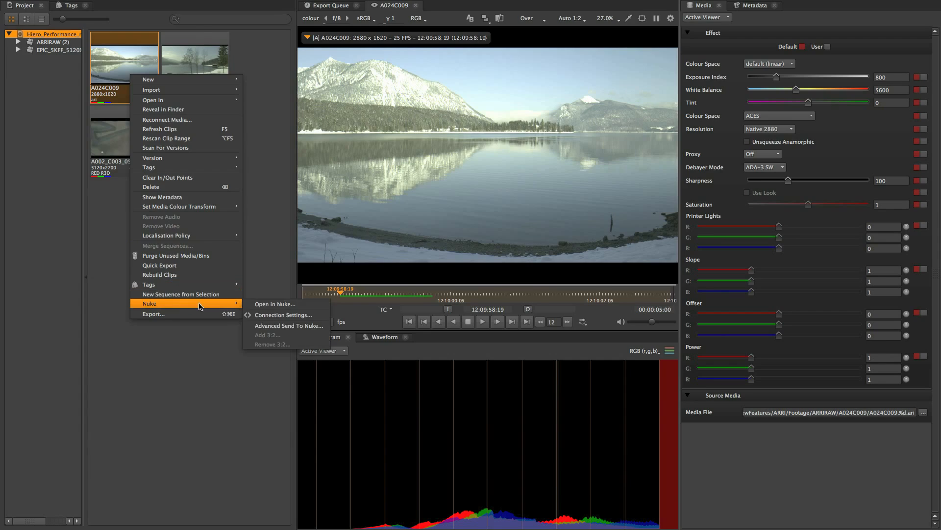
{"action": "left_click", "coordinate": [275, 304]}
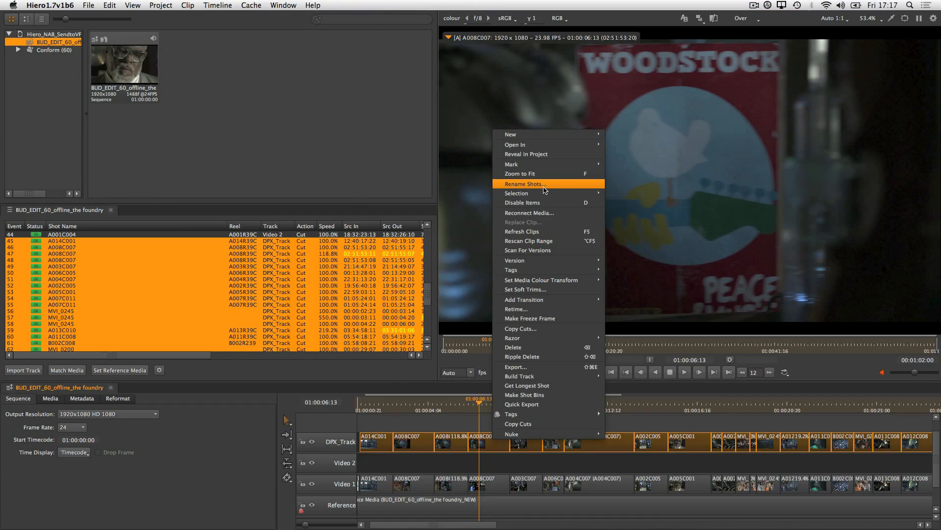
Rename the selected shots sequentially with the pattern BUD_SH###_{event}
{"action": "left_click", "coordinate": [544, 186]}
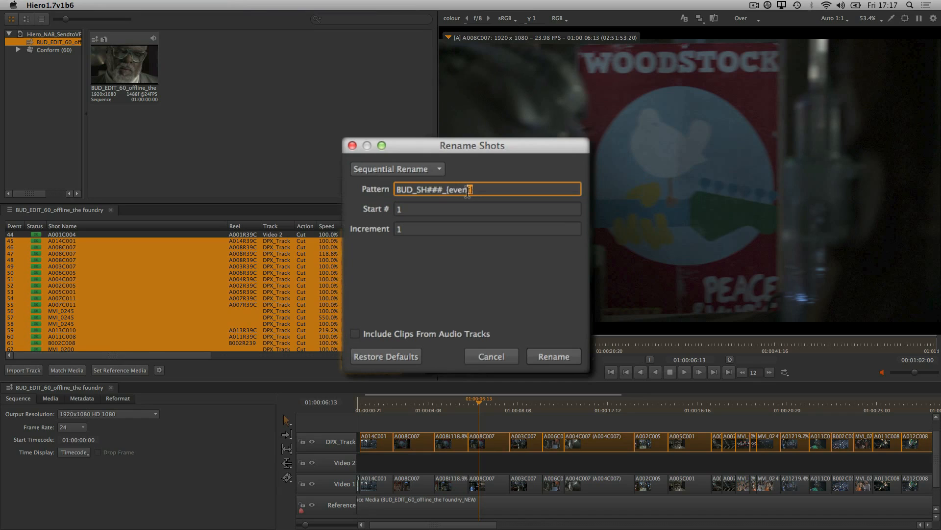
{"action": "left_click_drag", "start_coordinate": [468, 191], "coordinate": [445, 192]}
{"action": "left_click", "coordinate": [488, 191]}
{"action": "left_click", "coordinate": [540, 349]}
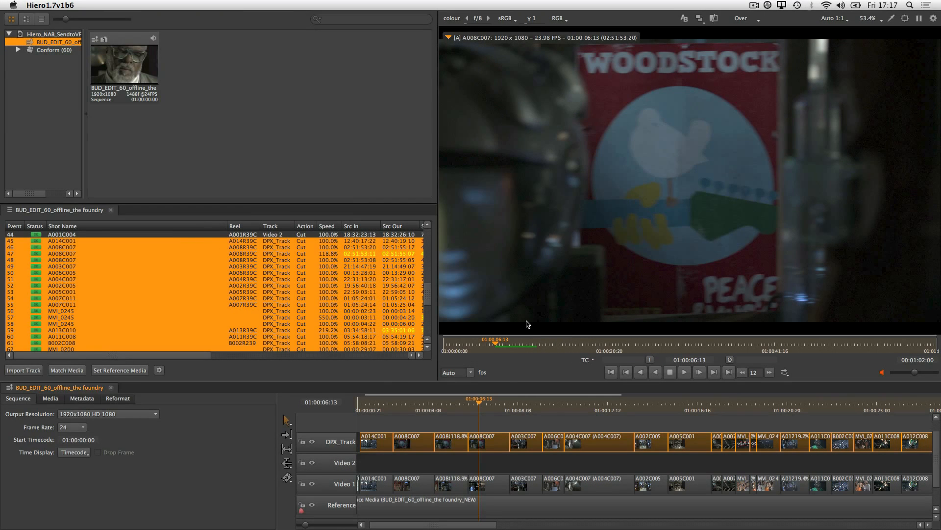
Inspect the renamed shot names on the timeline and in the event list
{"action": "left_click", "coordinate": [508, 422]}
{"action": "left_click", "coordinate": [511, 443]}
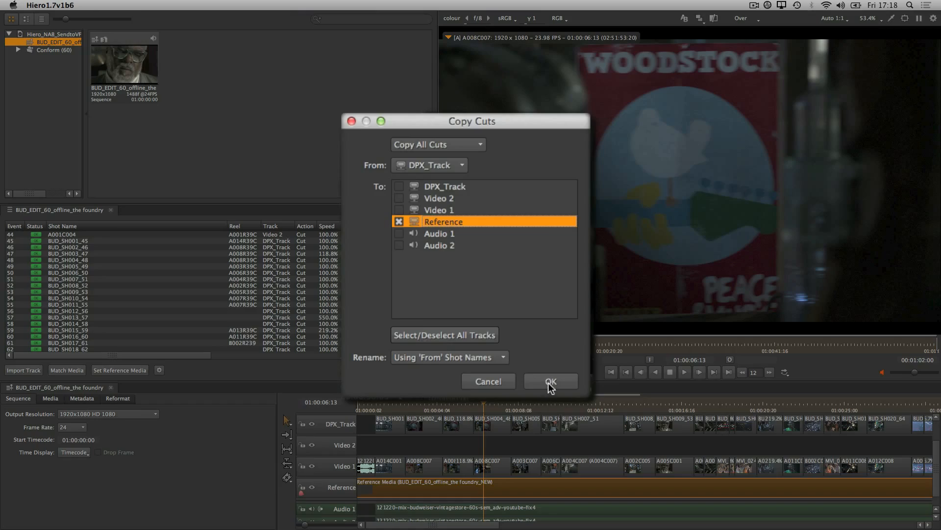
{"action": "left_click", "coordinate": [548, 381]}
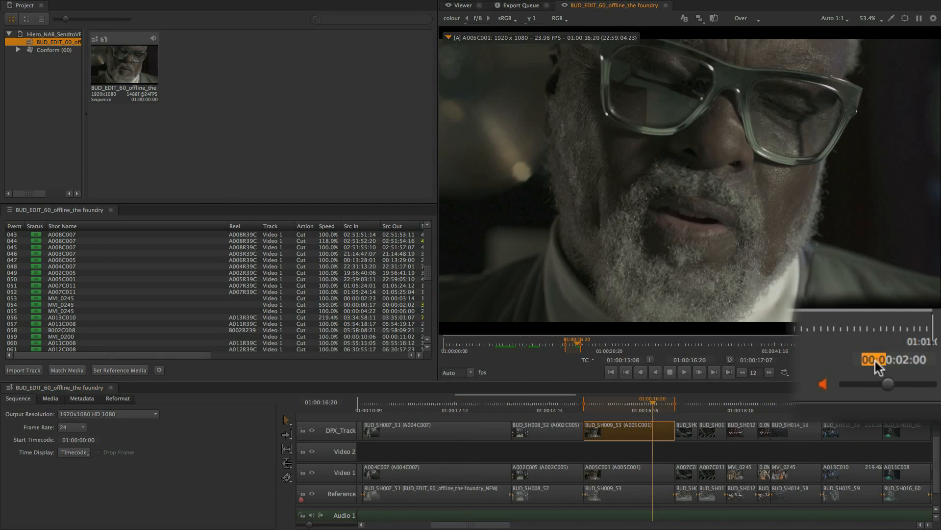
Switch the viewer's time display to TF (Timeline Frames)
{"action": "left_click", "coordinate": [588, 360]}
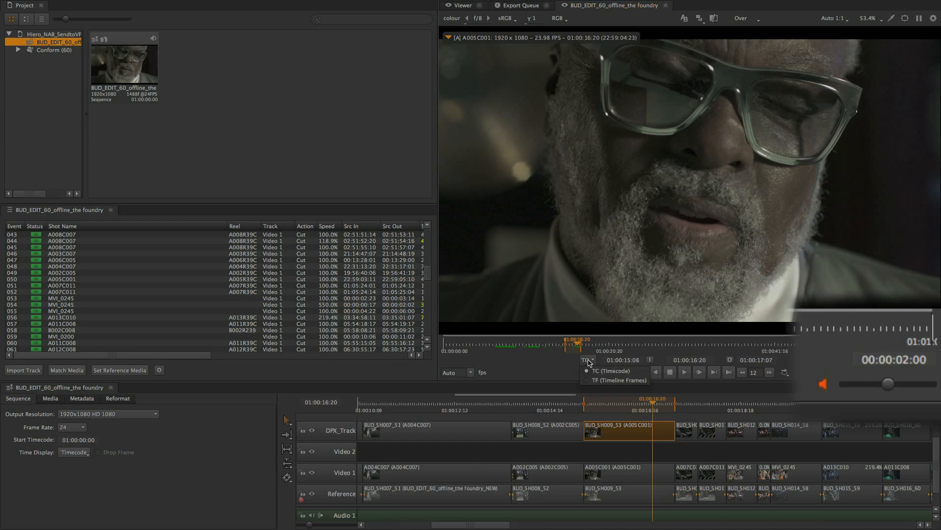
{"action": "left_click", "coordinate": [592, 380]}
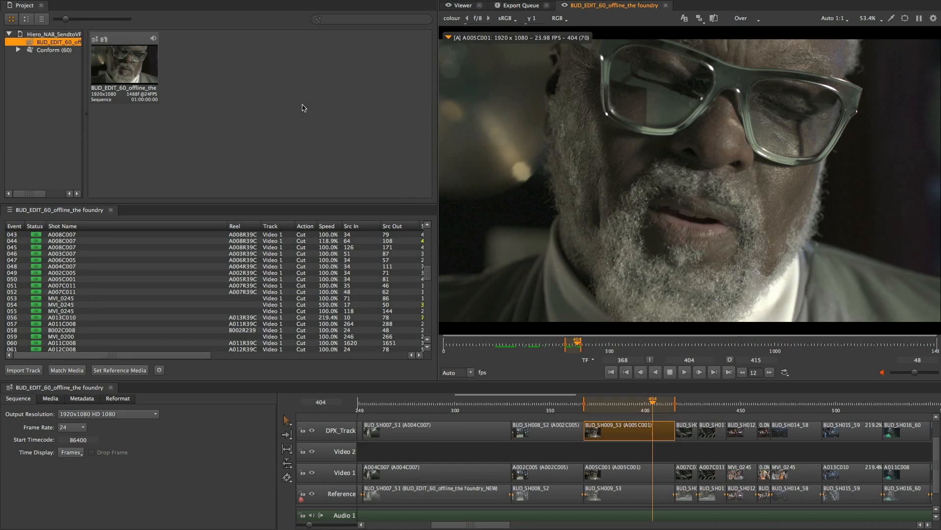
Open the note tag attached to shot BUD_SH009_53 on the timeline
{"action": "right_click", "coordinate": [301, 105]}
{"action": "right_click", "coordinate": [125, 242]}
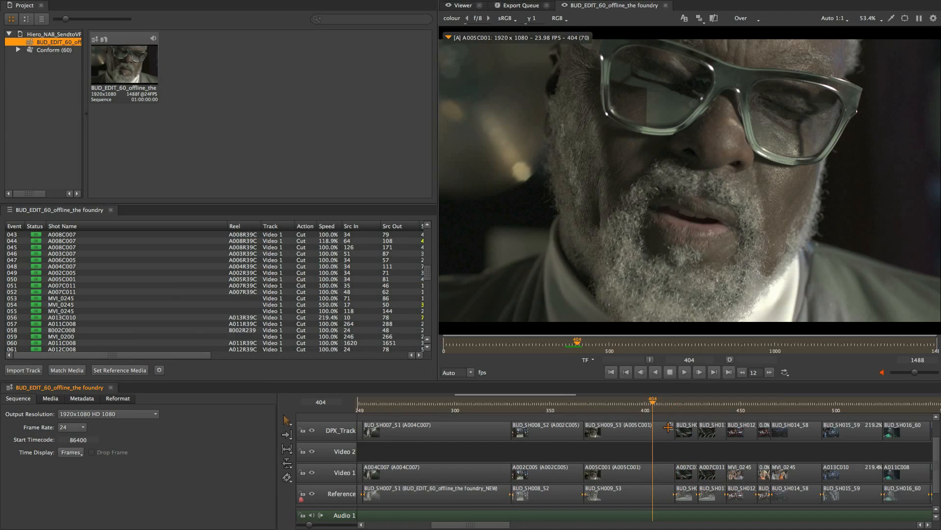
{"action": "left_click", "coordinate": [668, 427]}
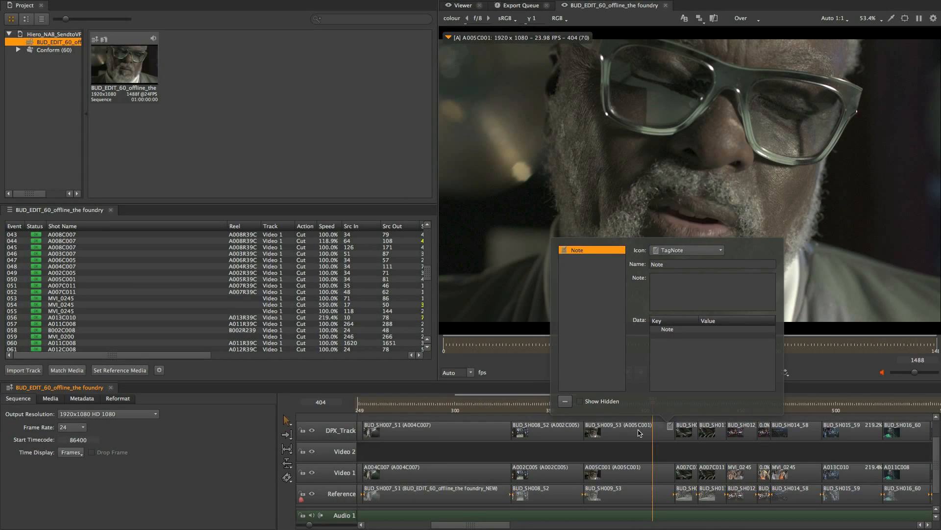
{"action": "left_click", "coordinate": [640, 430]}
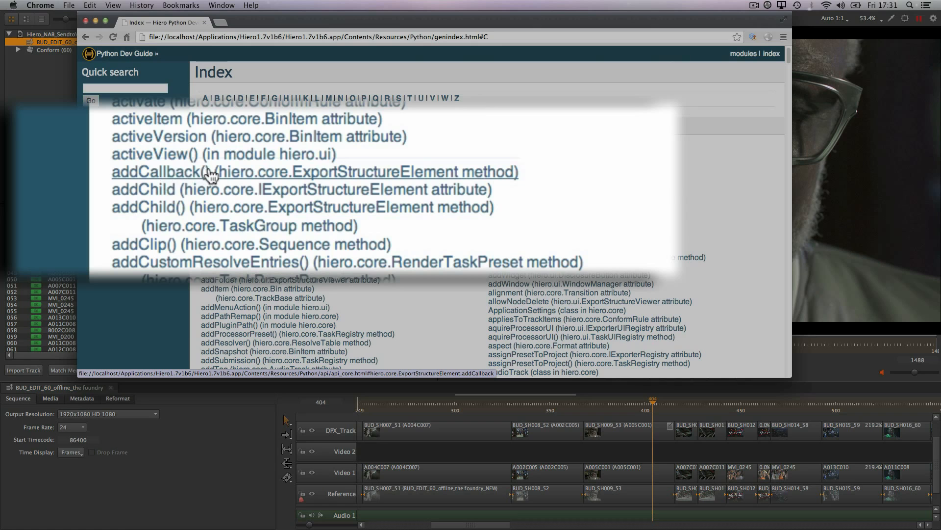
Switch to the browser, browse the Hiero Python Dev Guide index and scroll through the Hiero 1.7v1 release notes
{"action": "left_click", "coordinate": [323, 188]}
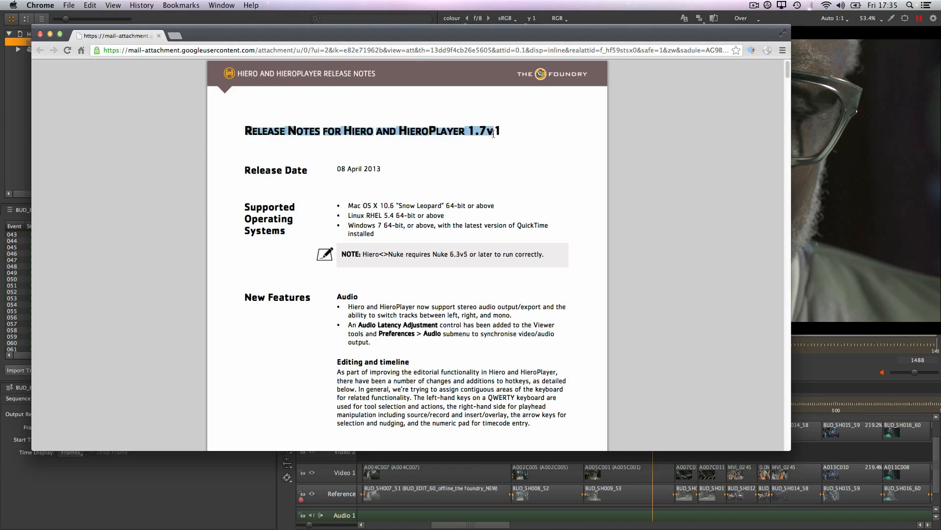
{"action": "scroll", "coordinate": [529, 187], "scroll_direction": "down", "scroll_amount": 3}
{"action": "scroll", "coordinate": [528, 187], "scroll_direction": "down", "scroll_amount": 20}
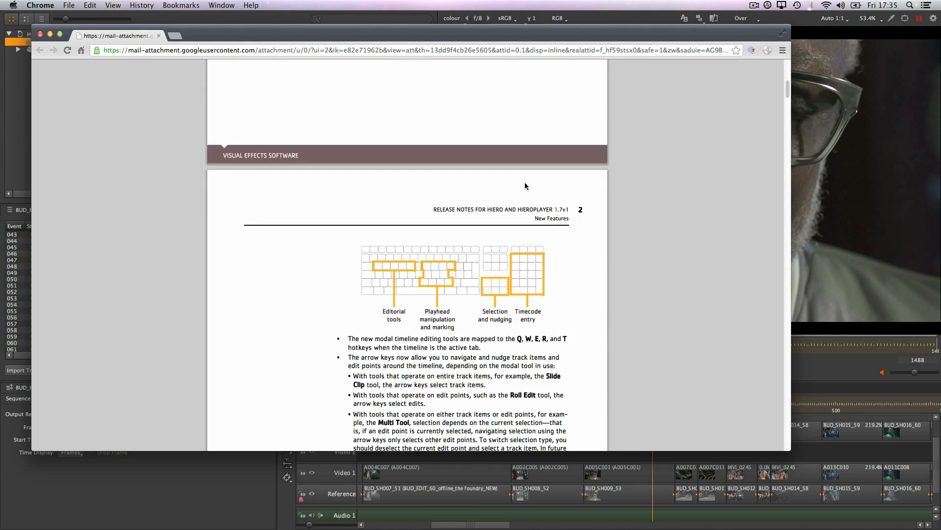
{"action": "scroll", "coordinate": [525, 183], "scroll_direction": "down", "scroll_amount": 15}
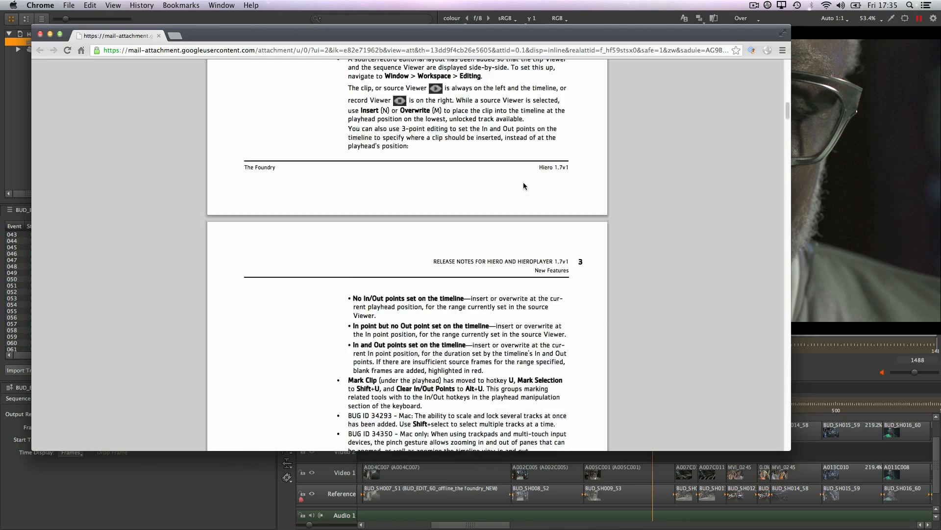
{"action": "scroll", "coordinate": [522, 185], "scroll_direction": "down", "scroll_amount": 15}
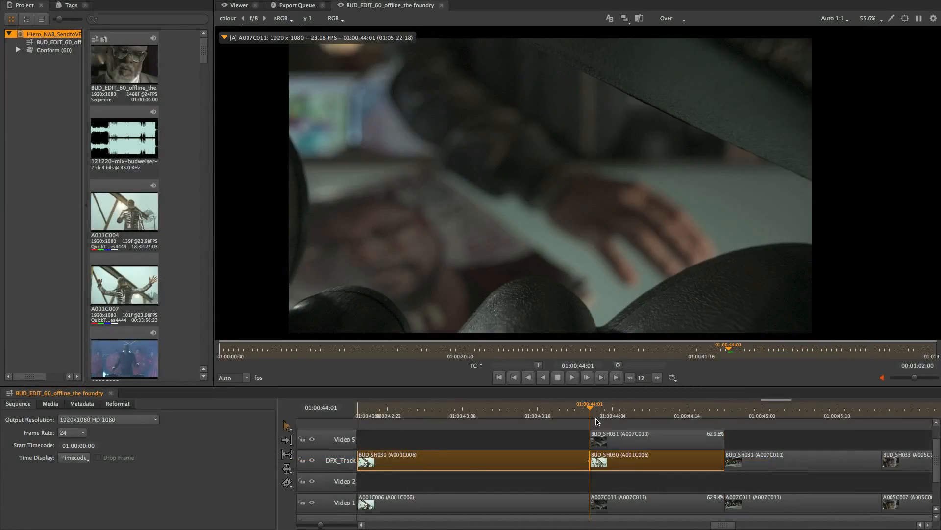
Open the BUD_SH030 shot's Nuke comp script from the timeline
{"action": "right_click", "coordinate": [647, 438]}
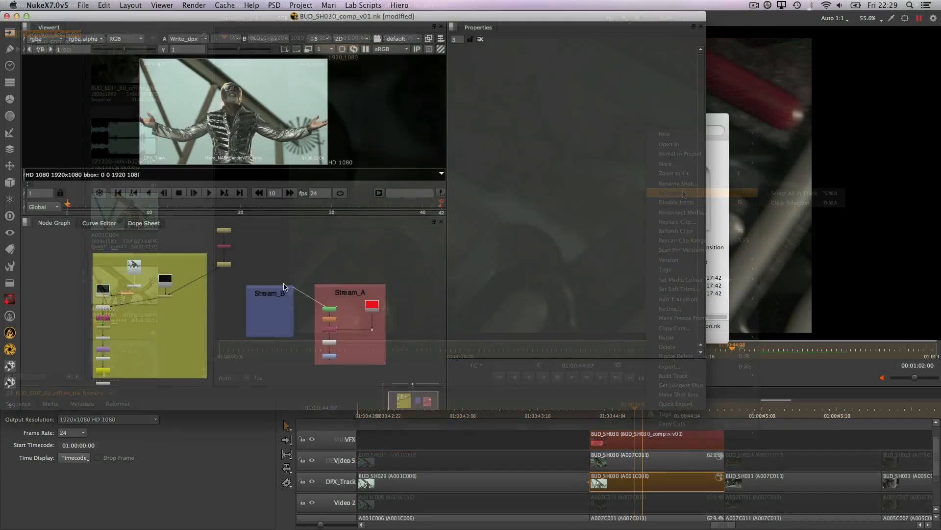
{"action": "scroll", "coordinate": [206, 312], "scroll_direction": "up", "scroll_amount": 5}
{"action": "scroll", "coordinate": [311, 274], "scroll_direction": "down", "scroll_amount": 3}
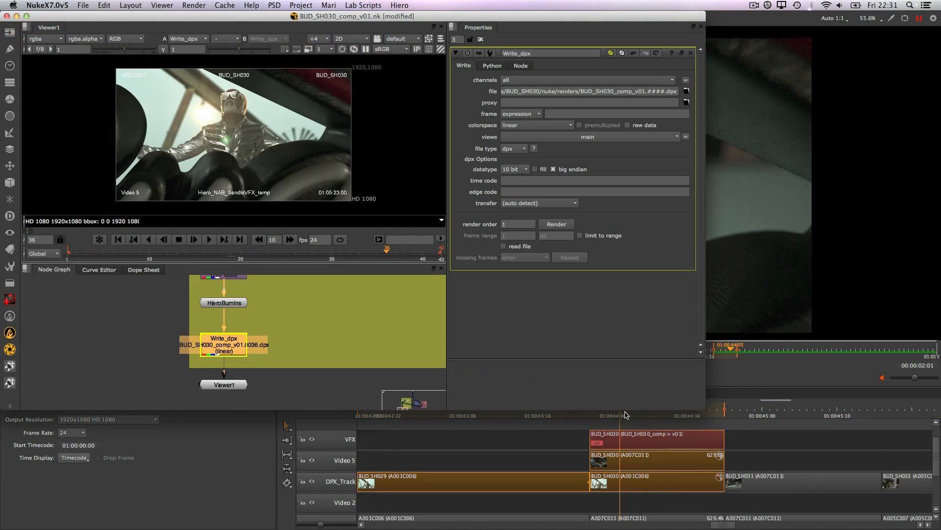